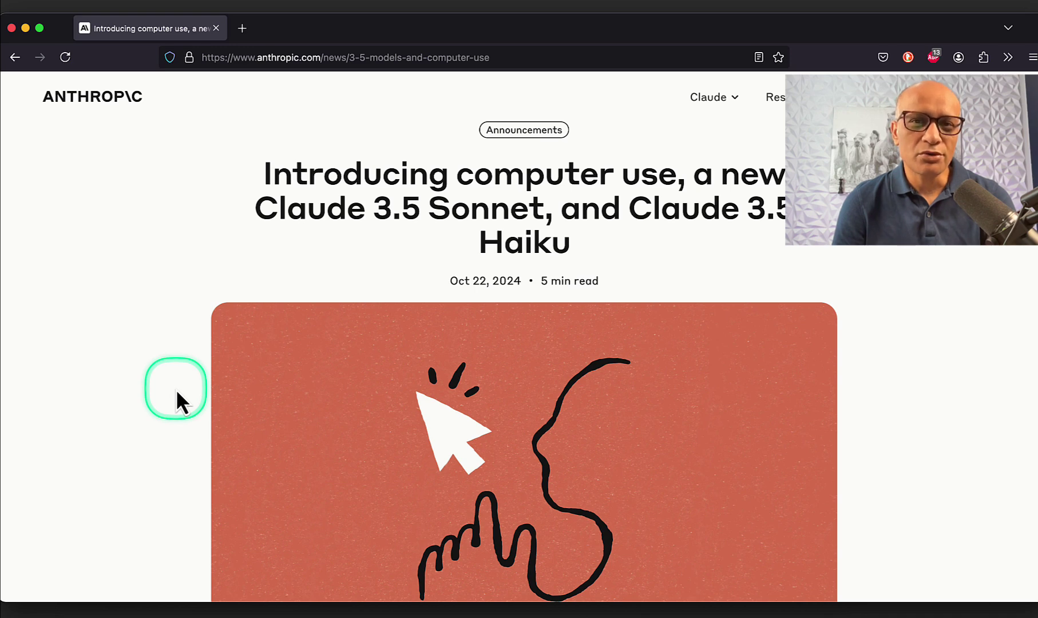
Read the announcement of computer use and the new Claude 3.5 models down to its embedded video, and open Anthropic's Research page
{"action": "scroll", "coordinate": [176, 392], "scroll_direction": "down", "scroll_amount": 3}
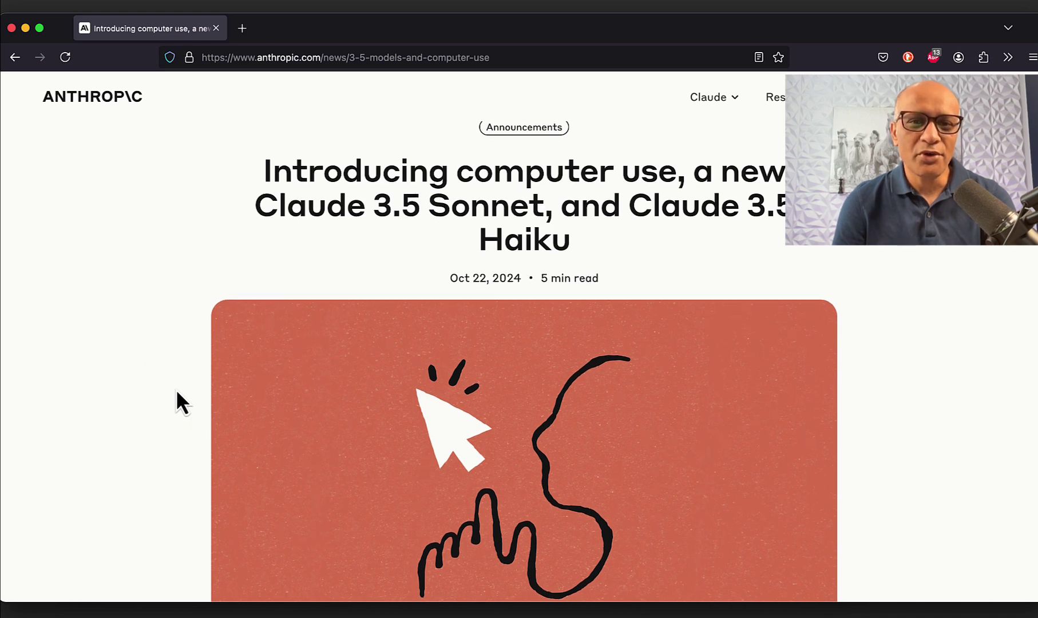
{"action": "scroll", "coordinate": [176, 391], "scroll_direction": "down", "scroll_amount": 10}
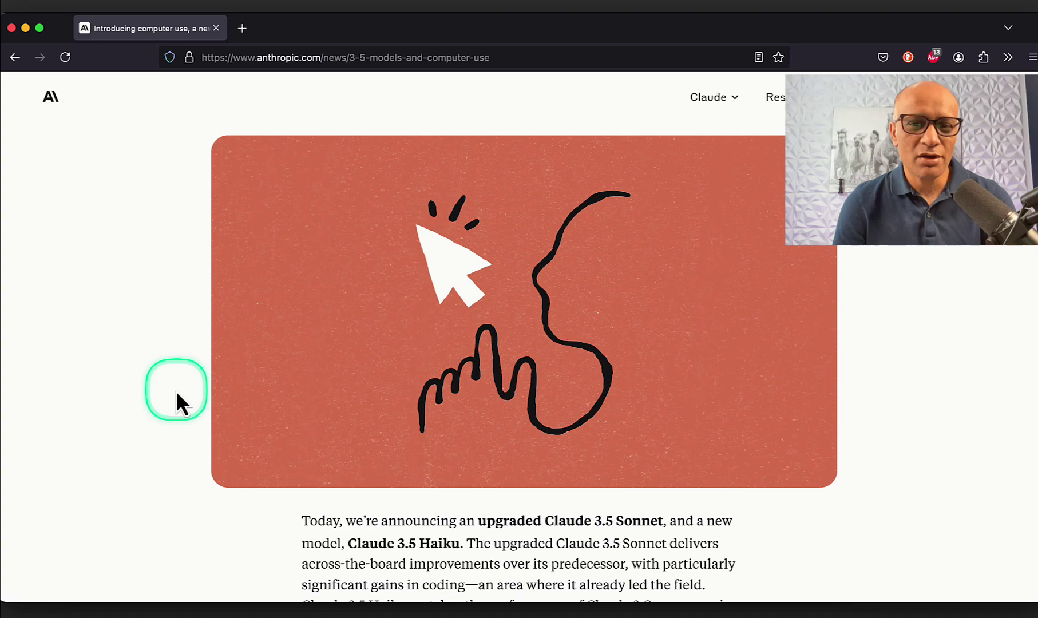
{"action": "scroll", "coordinate": [176, 391], "scroll_direction": "down", "scroll_amount": 4}
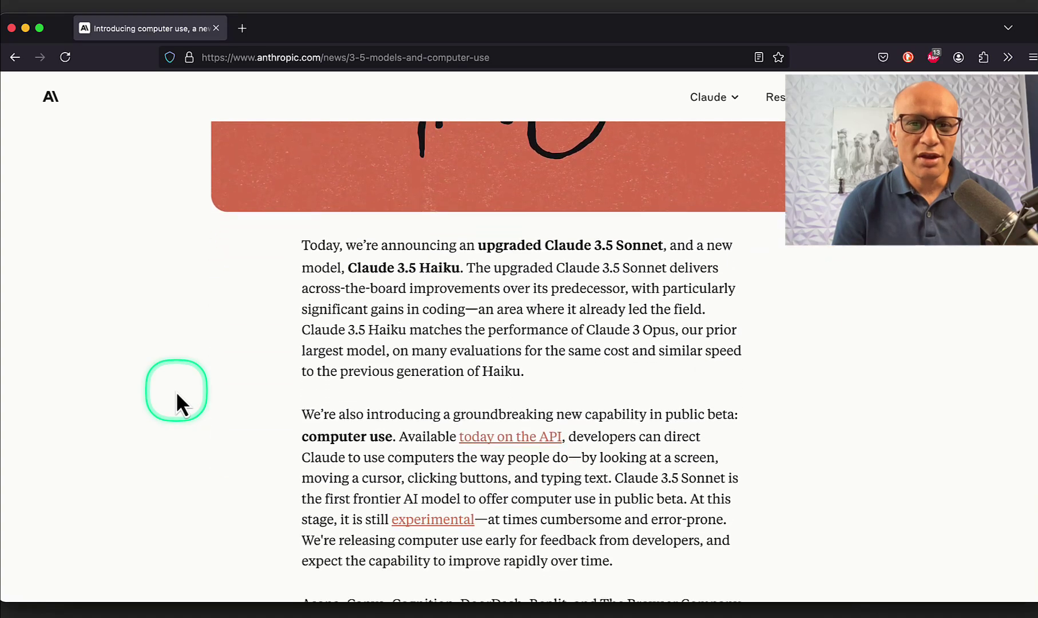
{"action": "scroll", "coordinate": [177, 391], "scroll_direction": "down", "scroll_amount": 2}
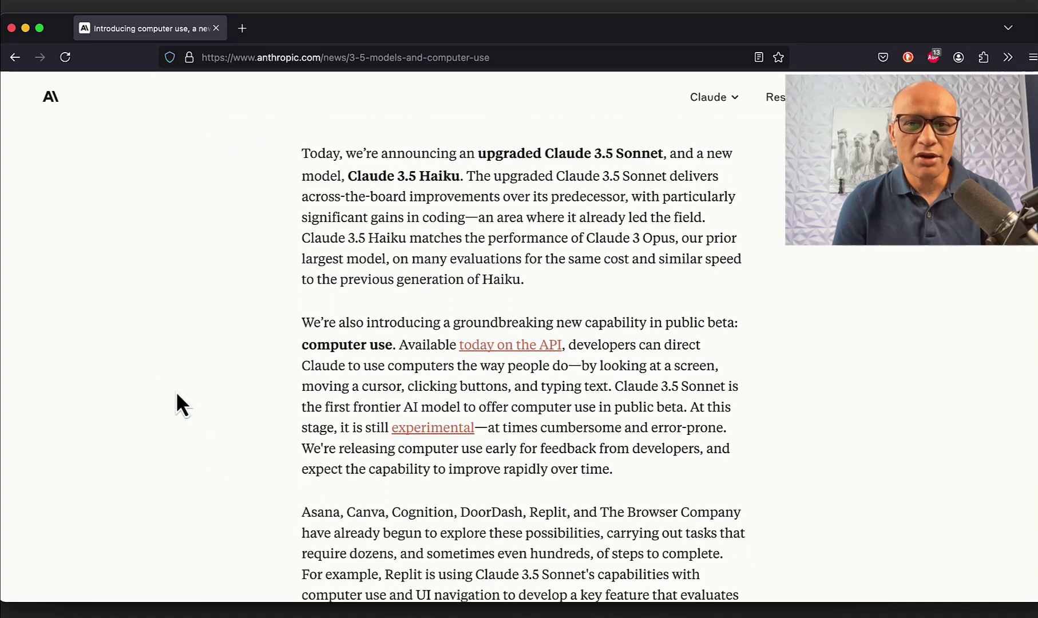
{"action": "scroll", "coordinate": [176, 391], "scroll_direction": "down", "scroll_amount": 3}
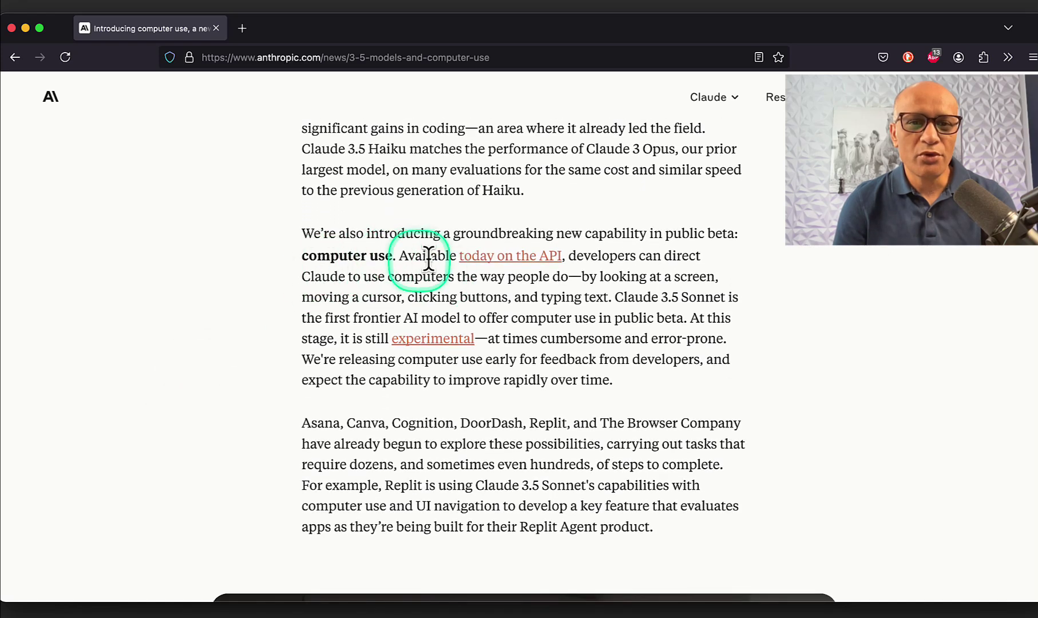
{"action": "scroll", "coordinate": [225, 365], "scroll_direction": "down", "scroll_amount": 10}
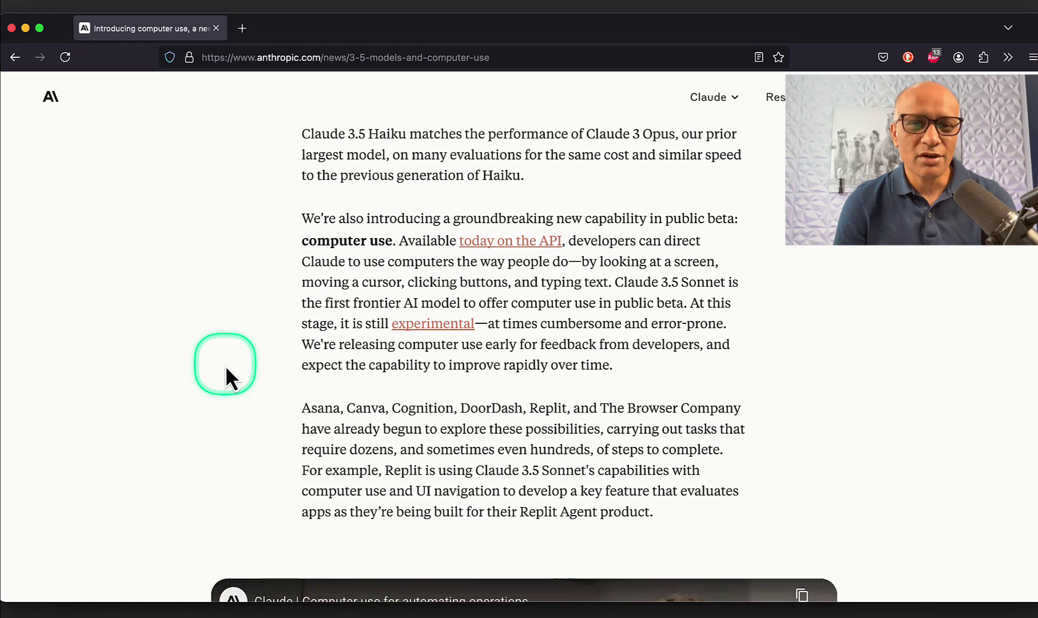
{"action": "scroll", "coordinate": [170, 406], "scroll_direction": "down", "scroll_amount": 3}
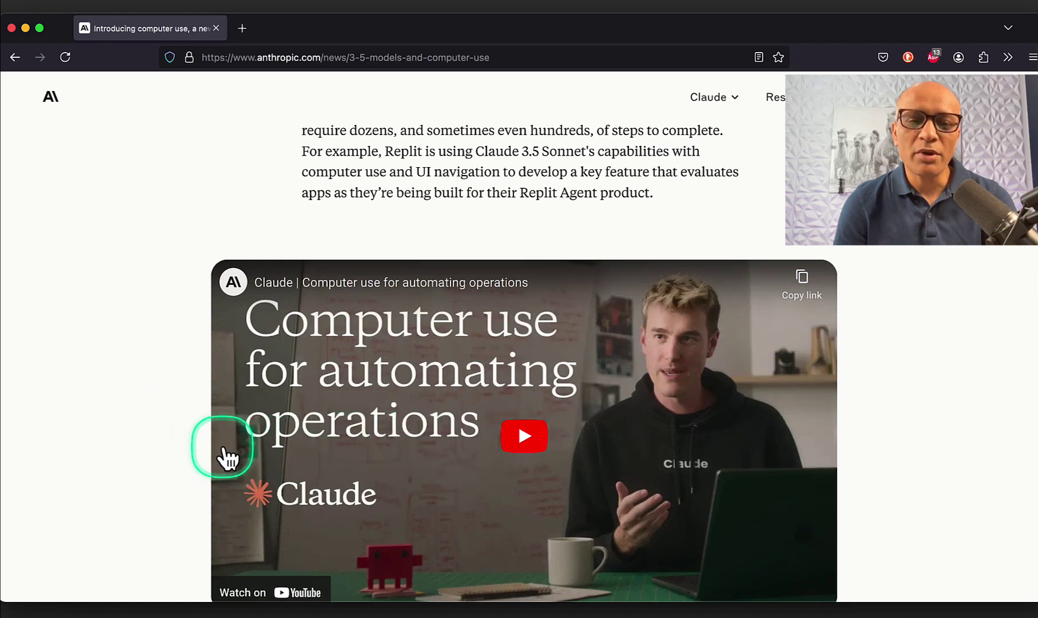
{"action": "scroll", "coordinate": [219, 449], "scroll_direction": "down", "scroll_amount": 1}
{"action": "scroll", "coordinate": [220, 449], "scroll_direction": "down", "scroll_amount": 4}
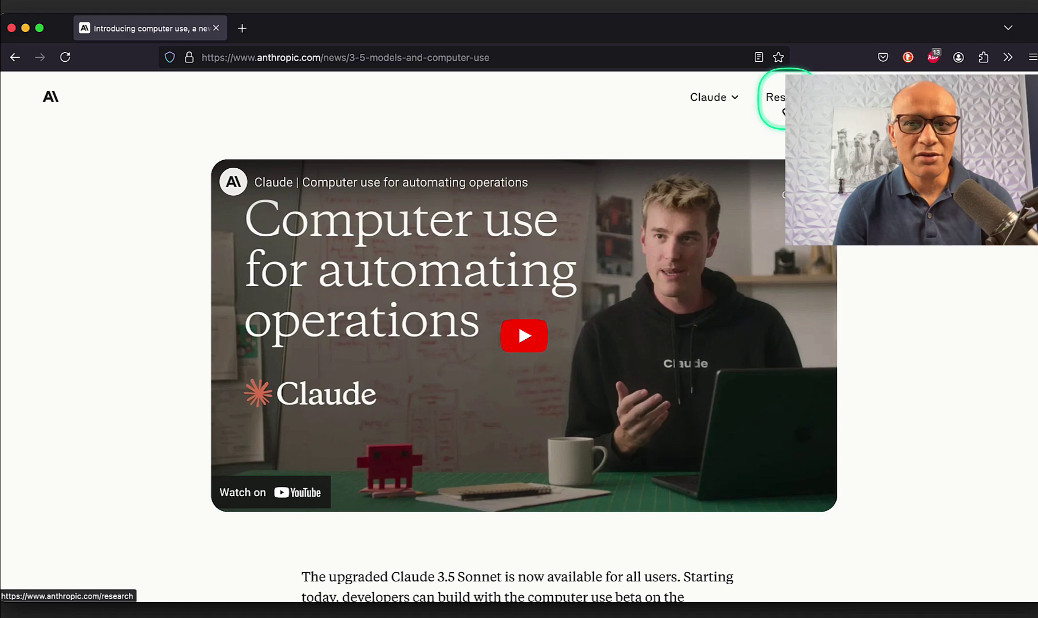
{"action": "left_click", "coordinate": [810, 100]}
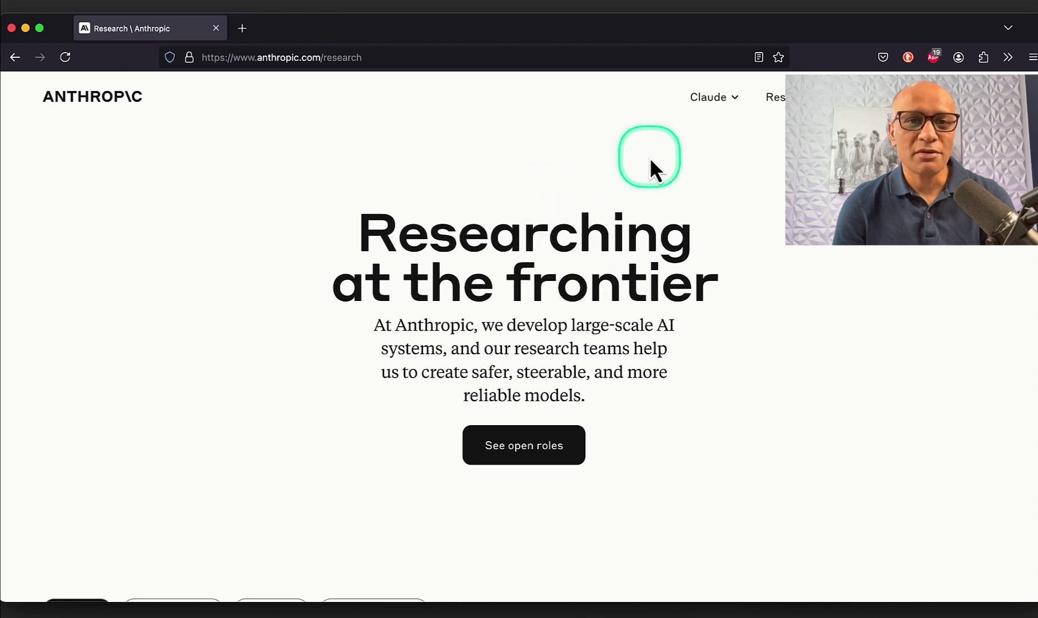
Open google.com in a new browser tab and search for "how to learn ai"
{"action": "left_click", "coordinate": [242, 33]}
{"action": "type", "text": "google.com"}
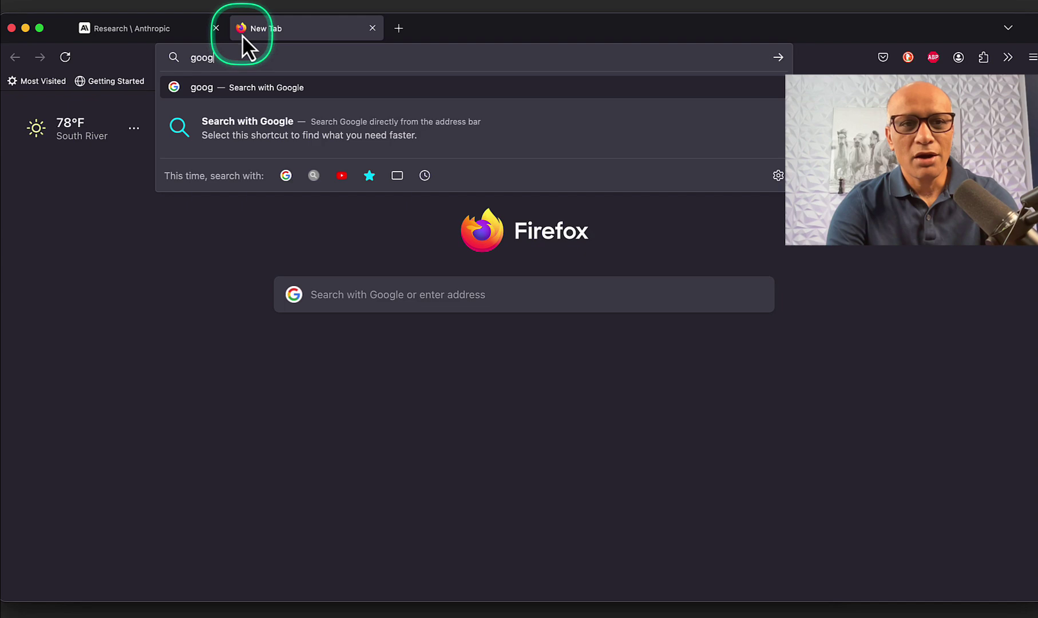
{"action": "key", "text": "Return"}
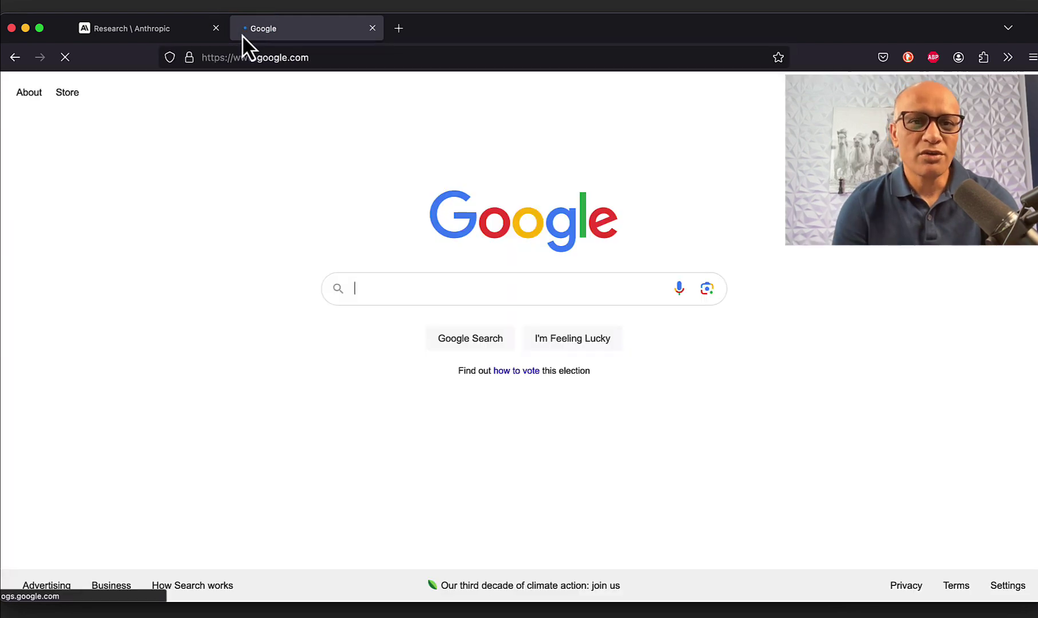
{"action": "left_click", "coordinate": [367, 280]}
{"action": "type", "text": "how to learn ai"}
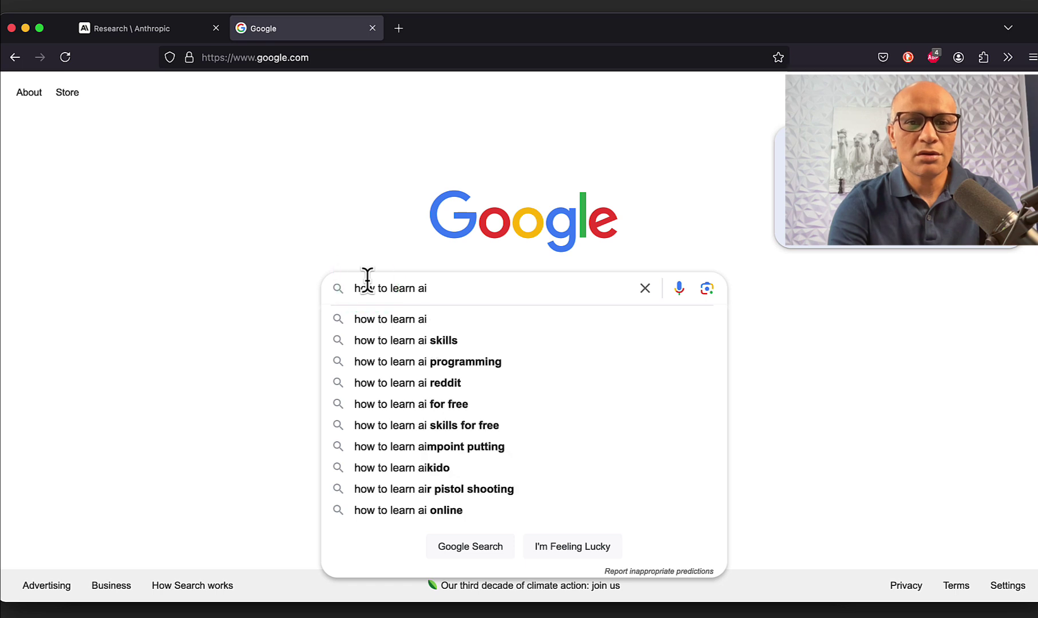
{"action": "key", "text": "Return"}
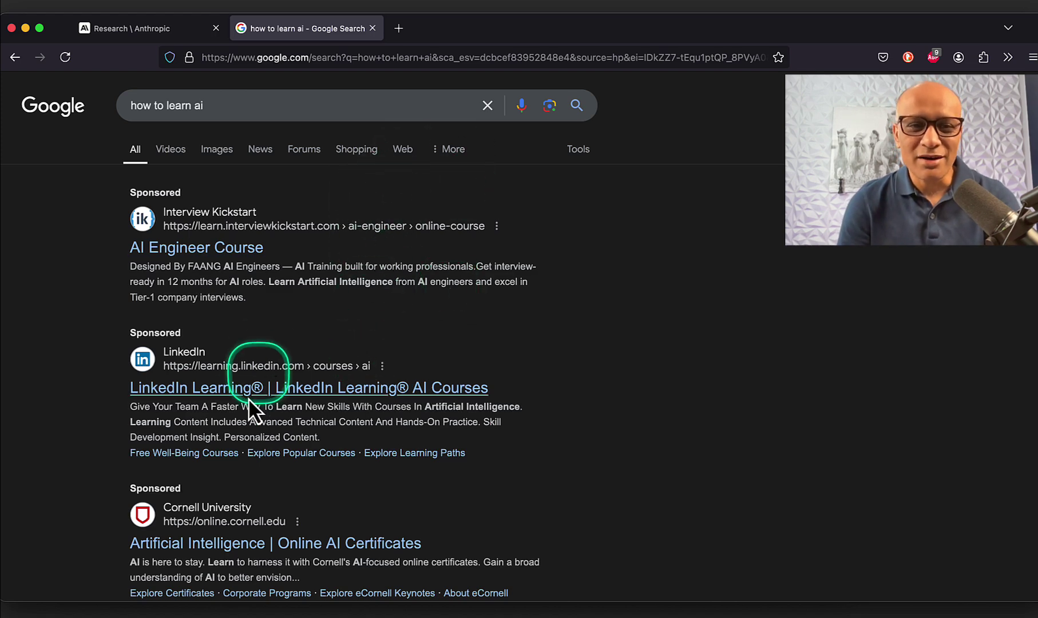
Skim the search results, close their tab and return to the computer use announcement
{"action": "scroll", "coordinate": [630, 435], "scroll_direction": "down", "scroll_amount": 1}
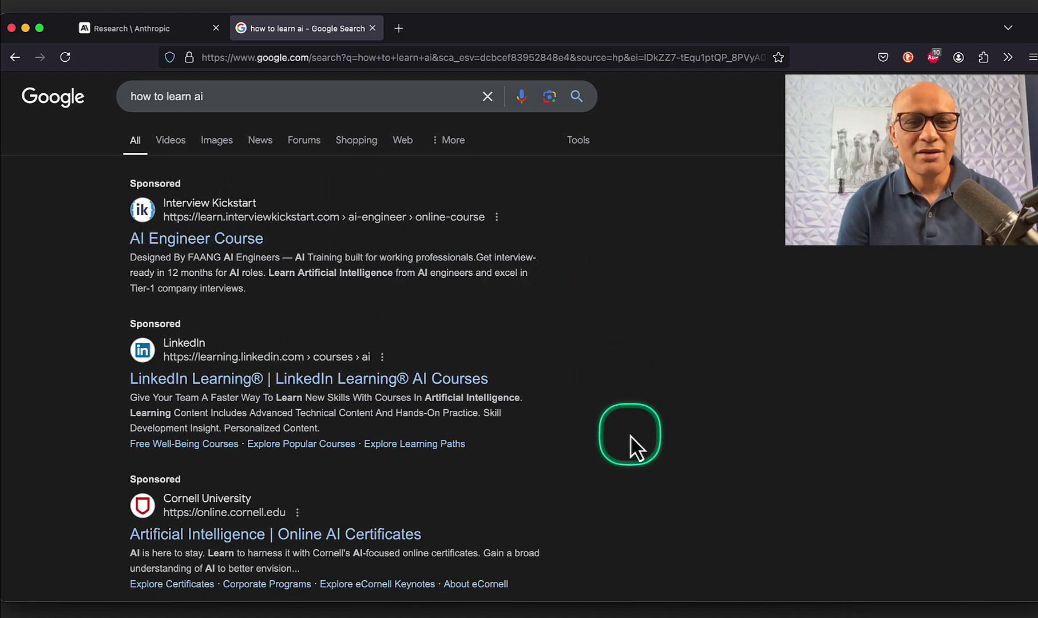
{"action": "scroll", "coordinate": [630, 435], "scroll_direction": "down", "scroll_amount": 3}
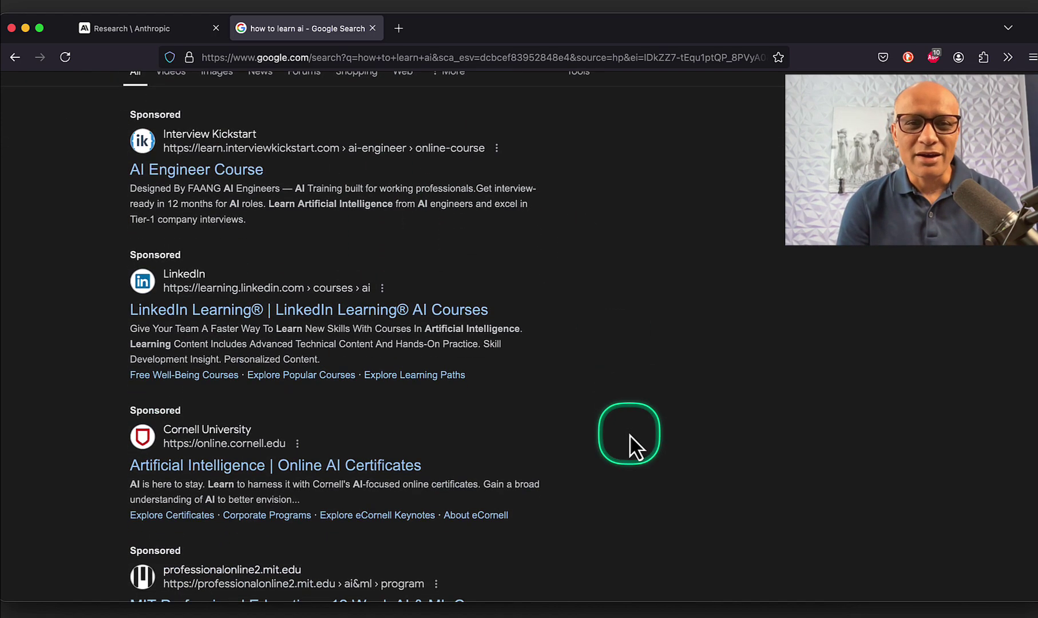
{"action": "left_click", "coordinate": [373, 28]}
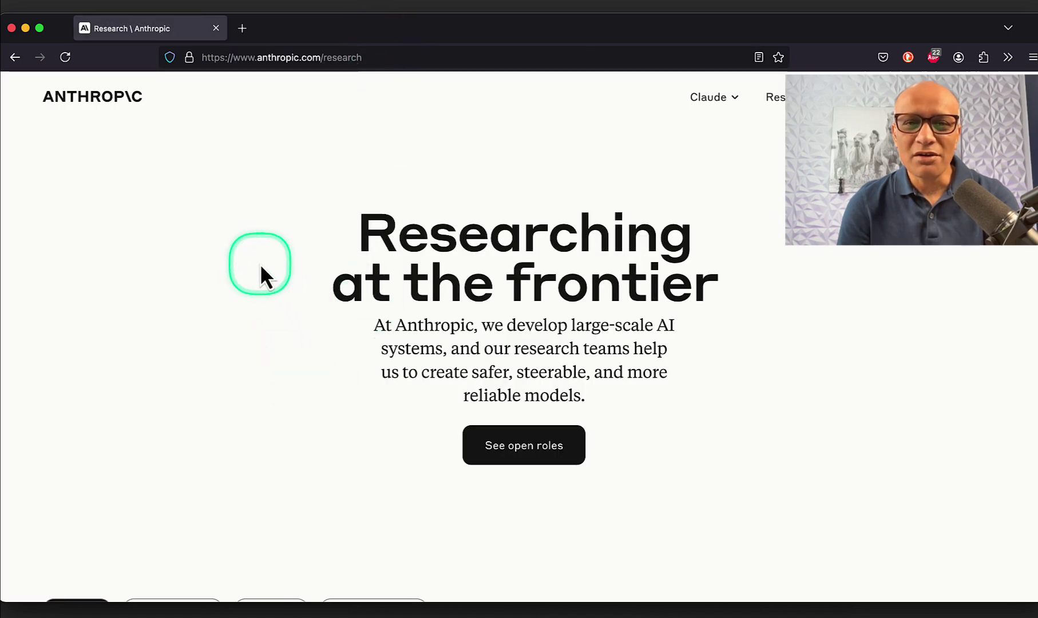
{"action": "key", "text": "super+bracketleft"}
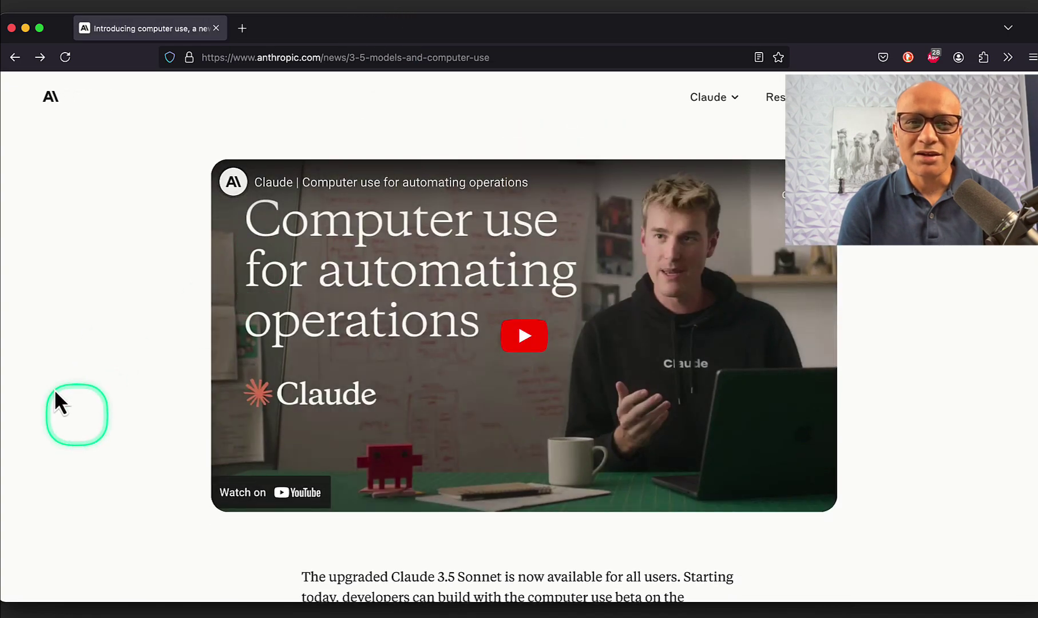
Examine the benchmark table comparing Claude 3.5 Sonnet (new) and Claude 3.5 Haiku with the GPT-4o and Gemini 1.5 models
{"action": "scroll", "coordinate": [143, 400], "scroll_direction": "down", "scroll_amount": 4}
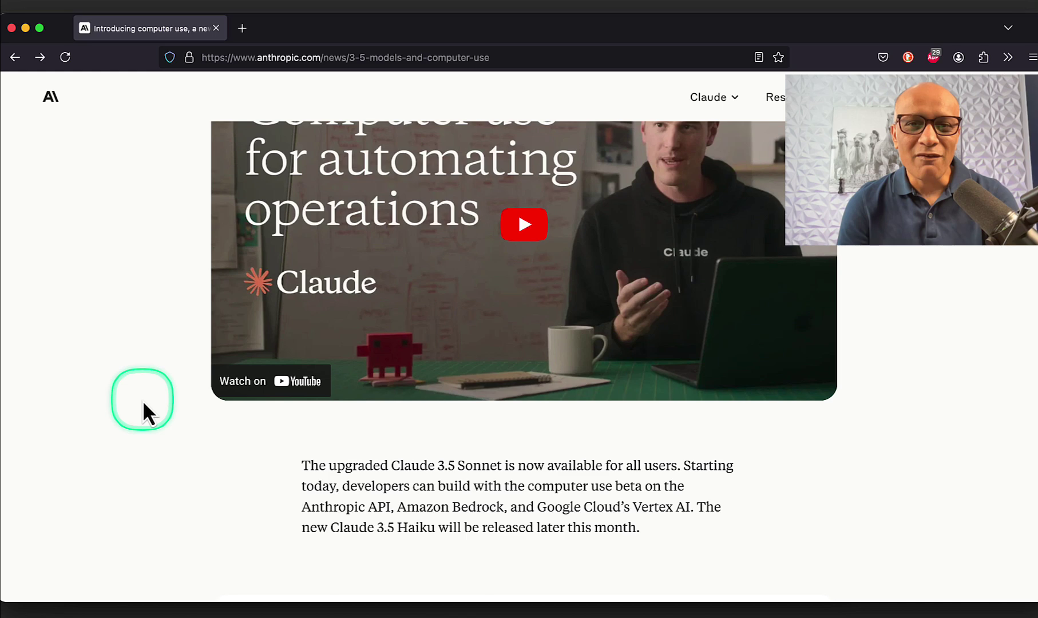
{"action": "scroll", "coordinate": [143, 403], "scroll_direction": "down", "scroll_amount": 10}
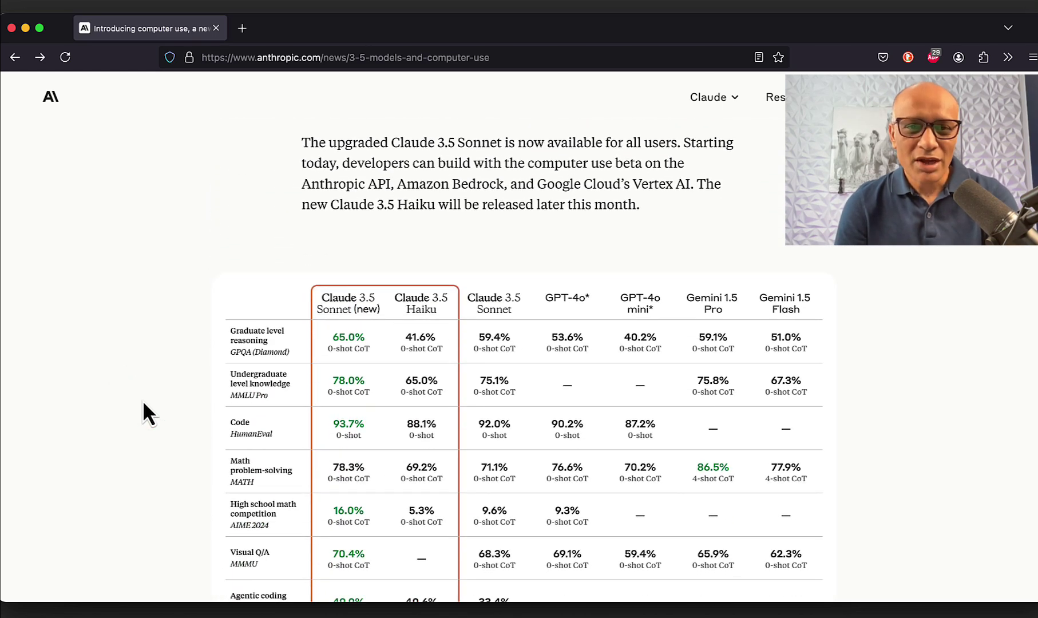
{"action": "left_click", "coordinate": [144, 413]}
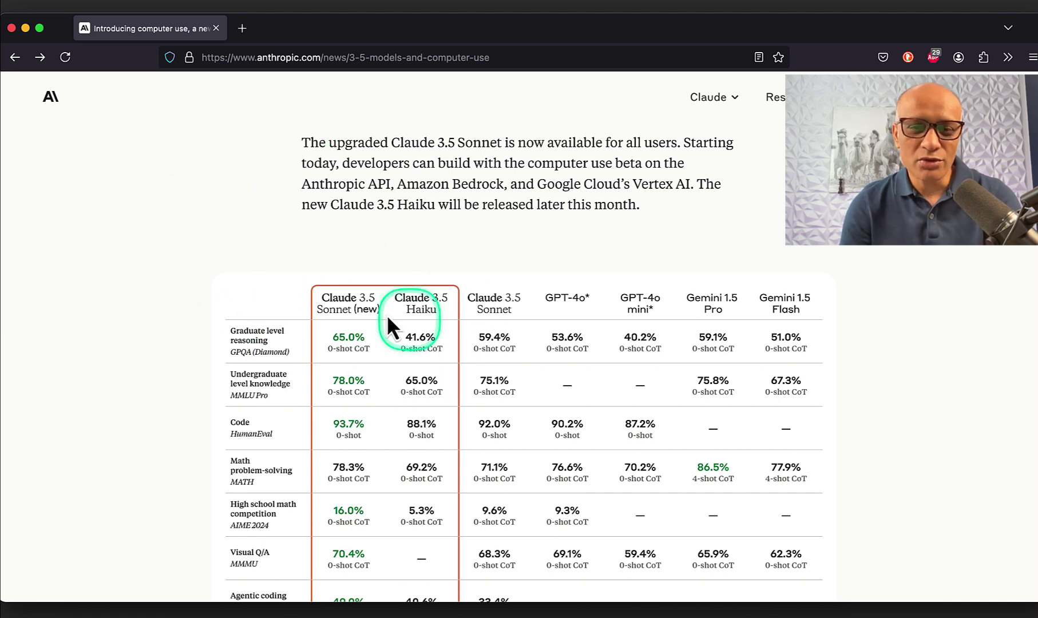
{"action": "scroll", "coordinate": [183, 289], "scroll_direction": "down", "scroll_amount": 1}
{"action": "scroll", "coordinate": [183, 289], "scroll_direction": "down", "scroll_amount": 1}
{"action": "scroll", "coordinate": [183, 289], "scroll_direction": "up", "scroll_amount": 2}
Switch to the terminal, export the API key as ANTHROPIC_API_KEY and check the variable in the env listing
{"action": "left_click", "coordinate": [184, 291]}
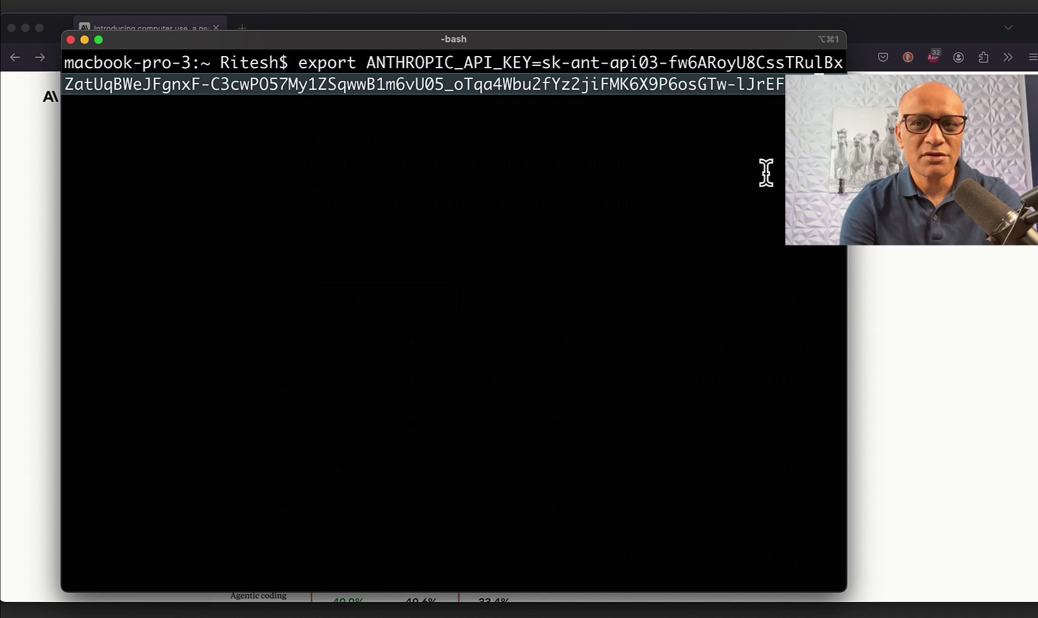
{"action": "key", "text": "Return"}
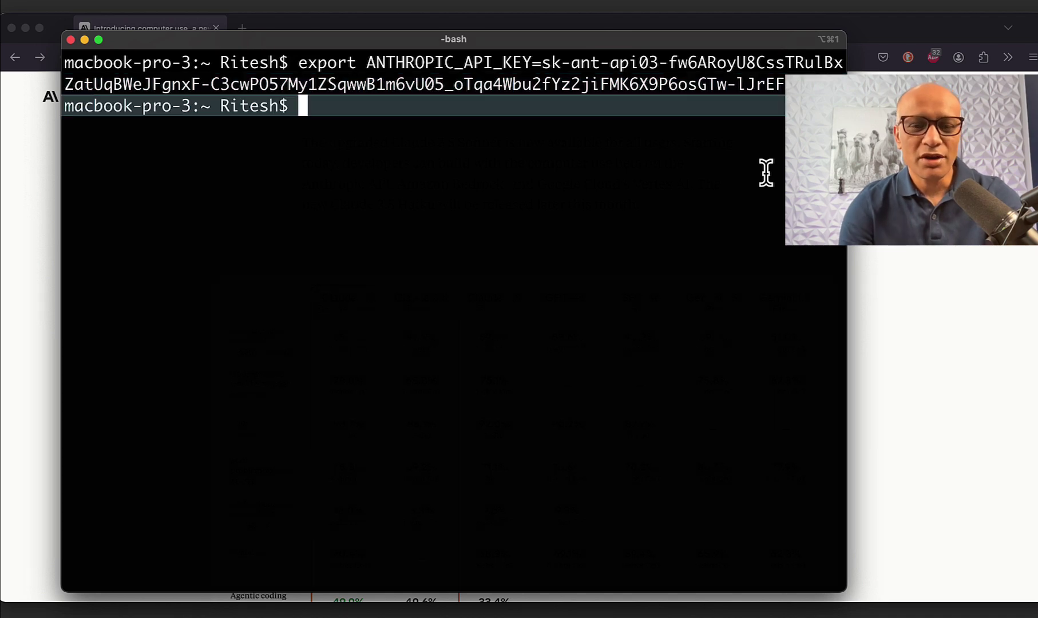
{"action": "type", "text": "env"}
{"action": "key", "text": "Return"}
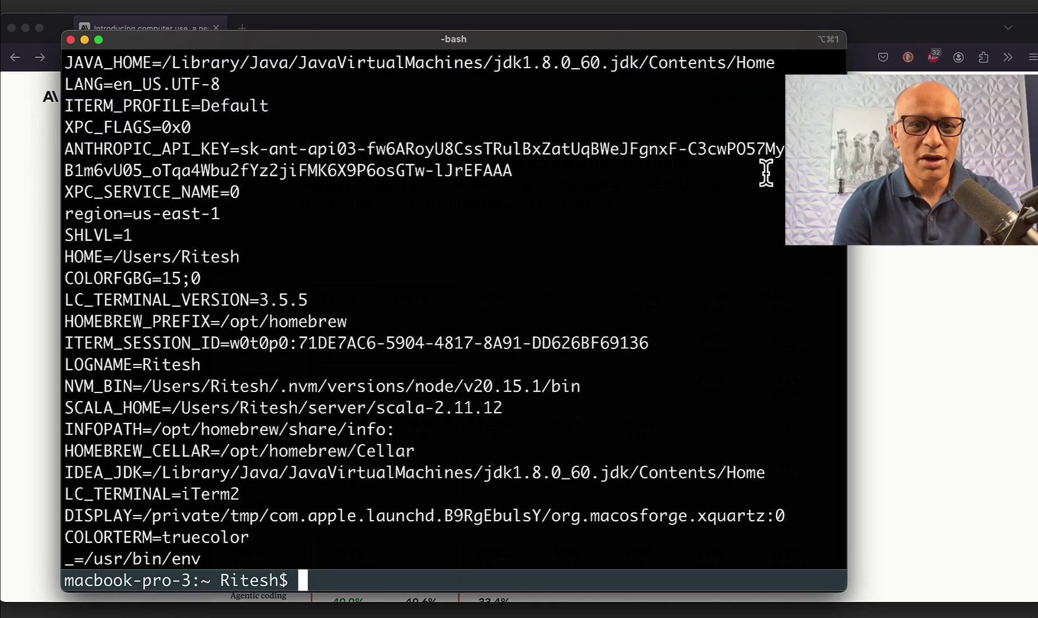
{"action": "double_click", "coordinate": [201, 146]}
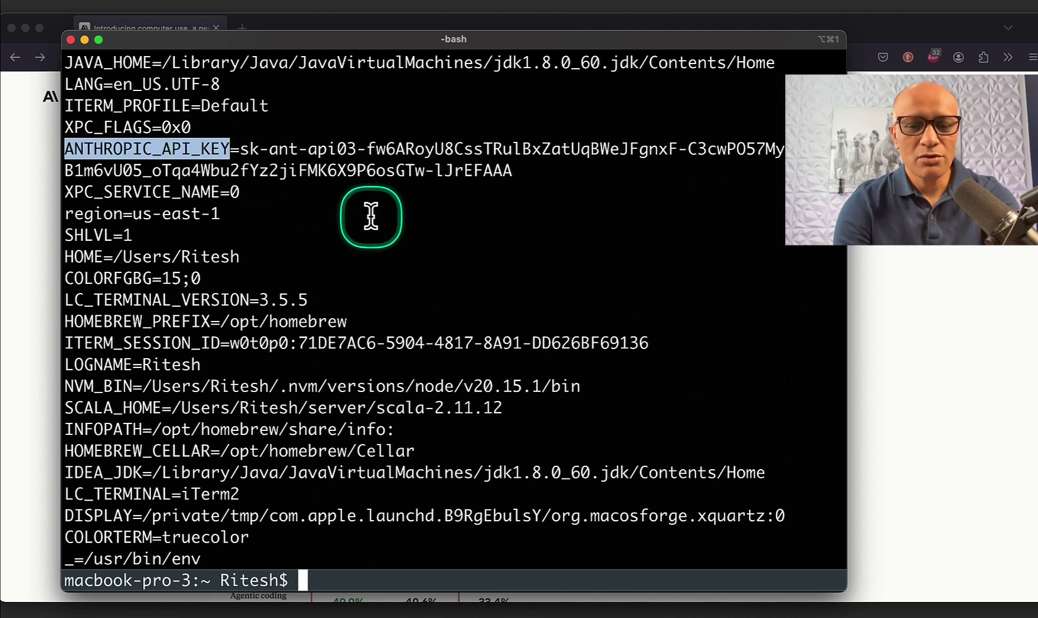
{"action": "type", "text": "clear"}
{"action": "key", "text": "Return"}
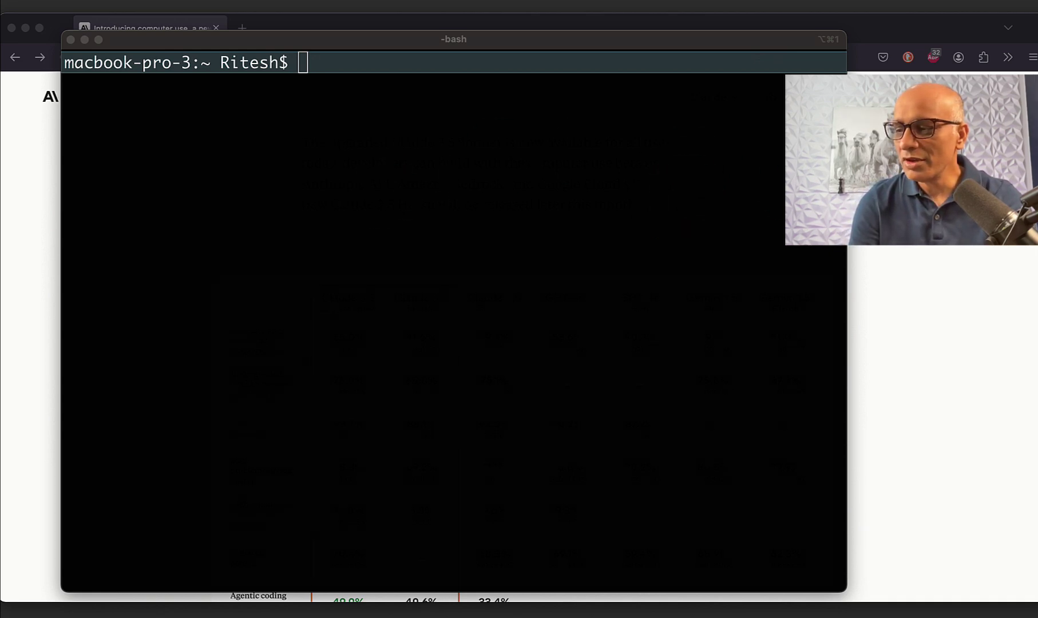
{"action": "left_click", "coordinate": [315, 244]}
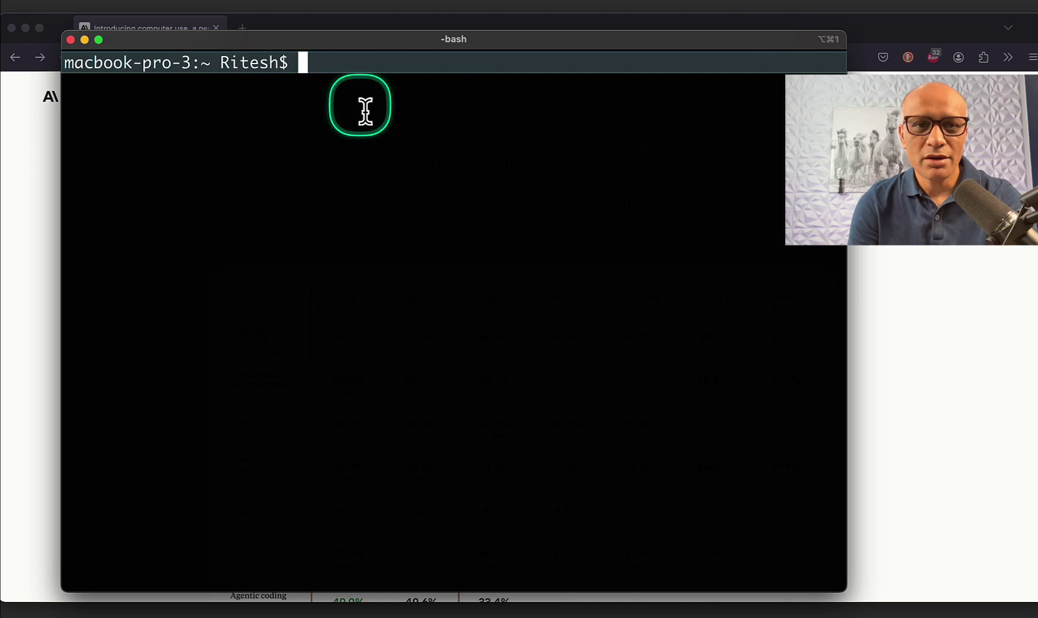
{"action": "left_click", "coordinate": [424, 152]}
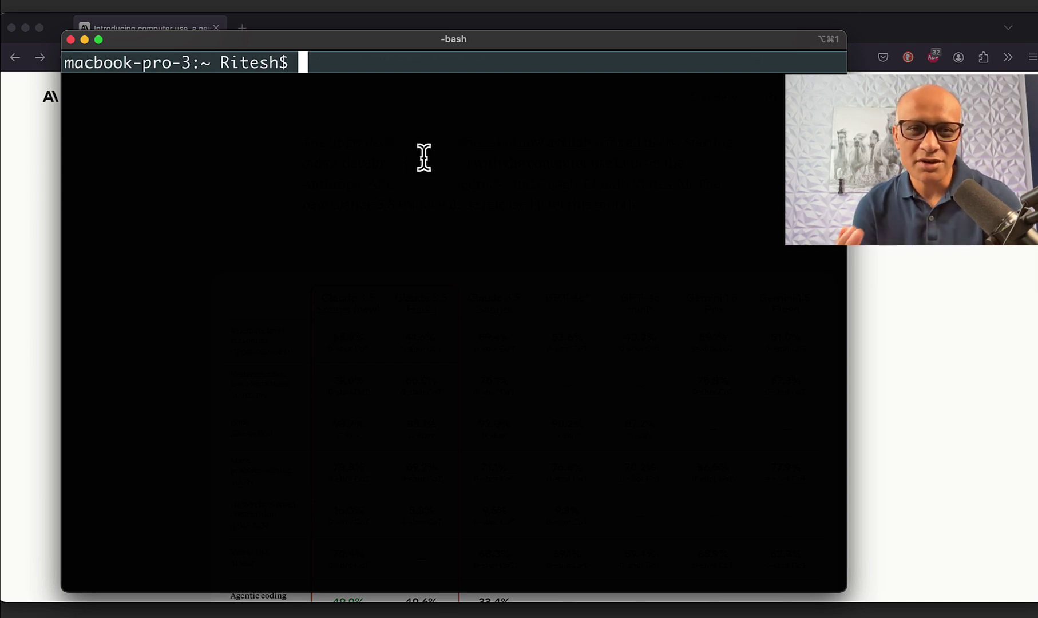
{"action": "key", "text": "super+v"}
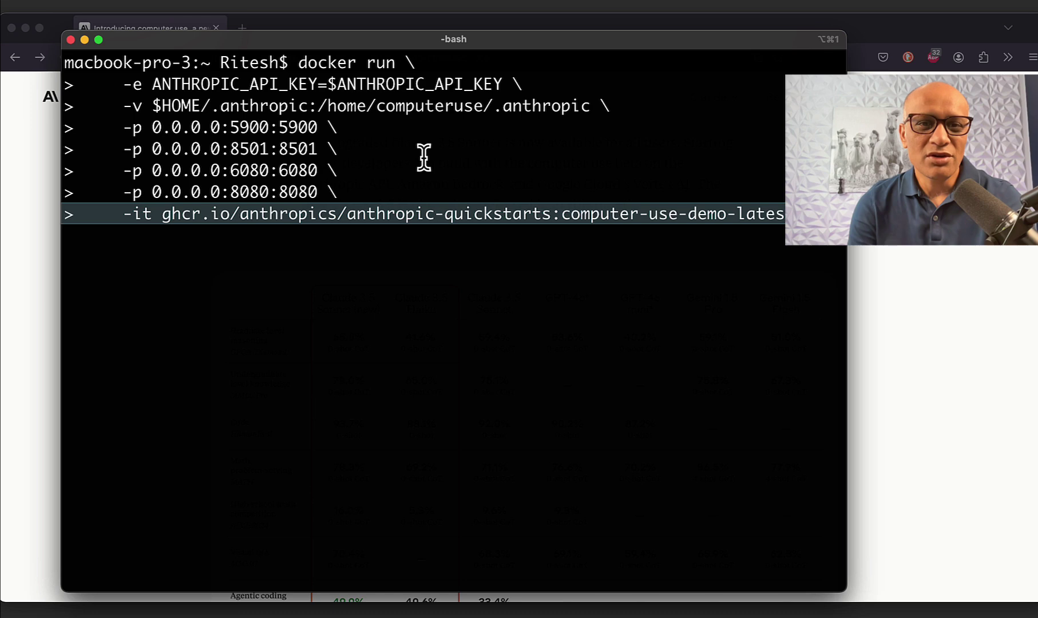
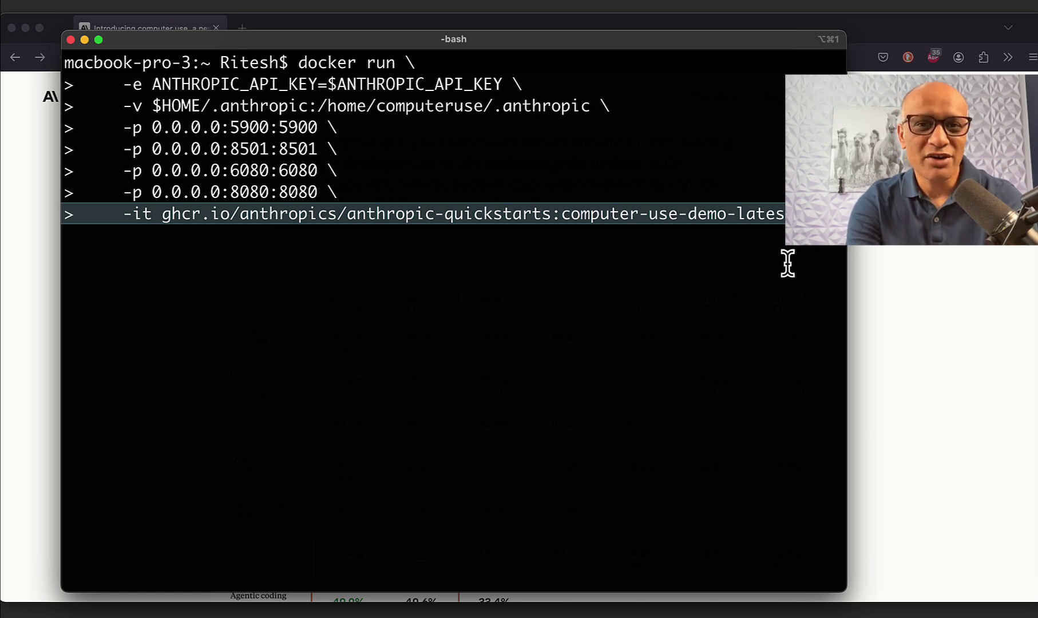
{"action": "key", "text": "Return"}
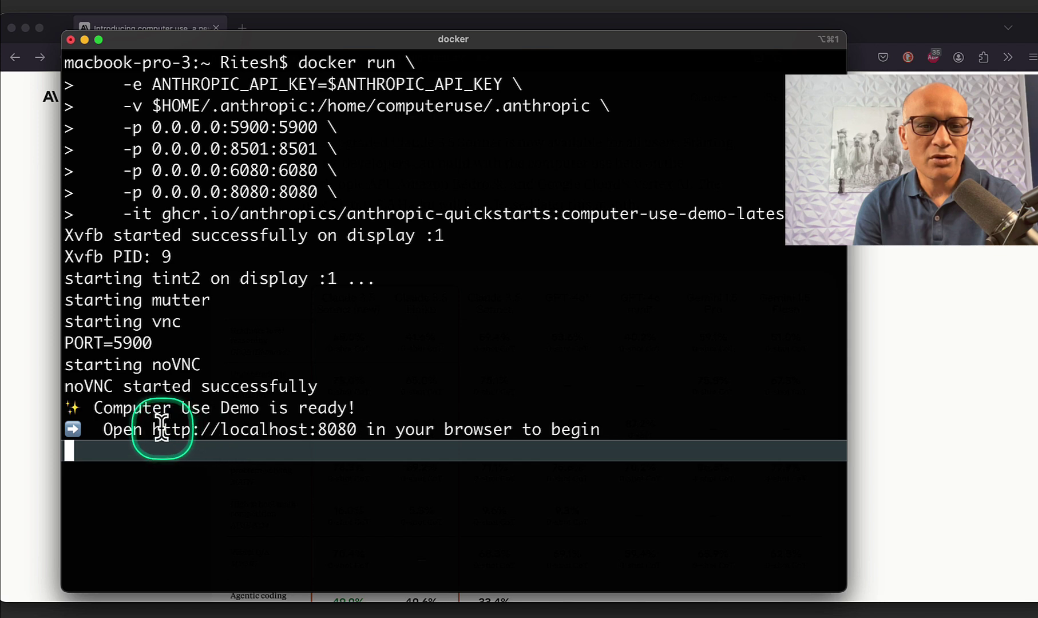
{"action": "left_click_drag", "start_coordinate": [153, 430], "coordinate": [363, 431]}
{"action": "key", "text": "super+c"}
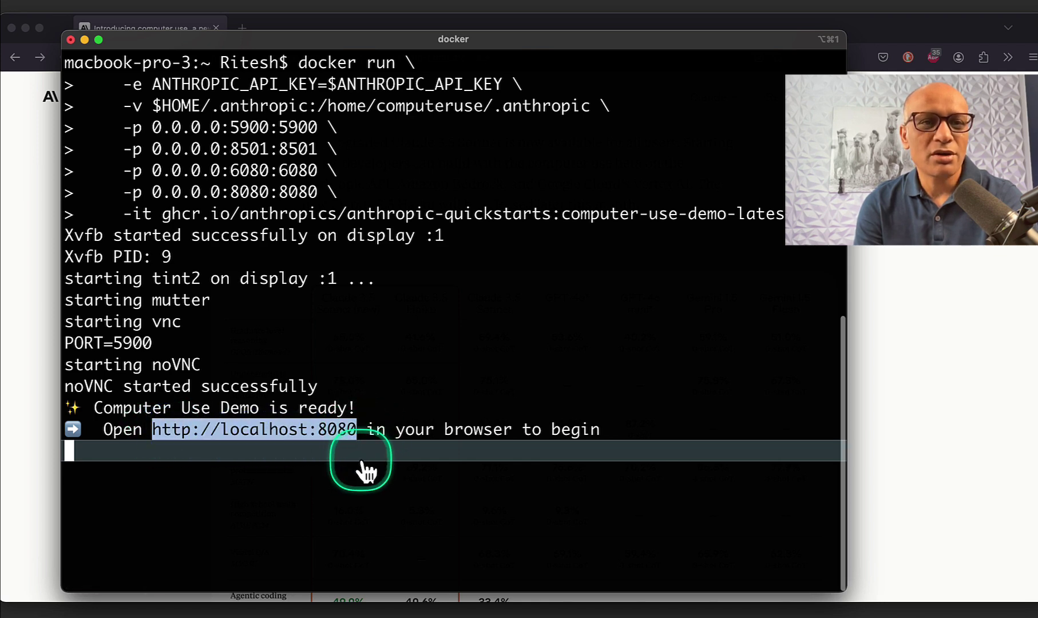
{"action": "left_click", "coordinate": [286, 17]}
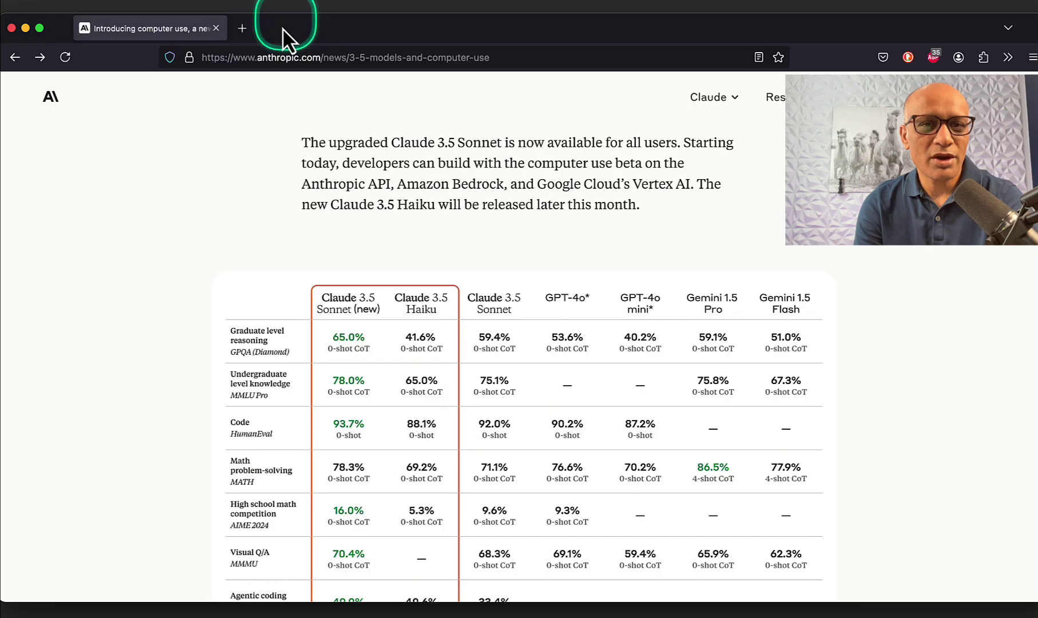
{"action": "left_click", "coordinate": [242, 28]}
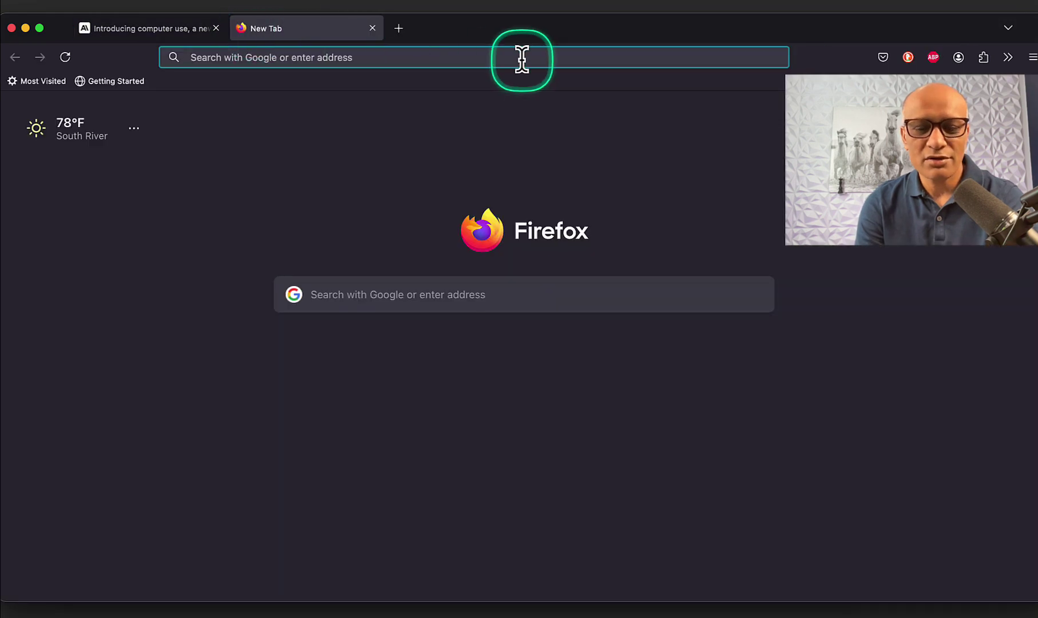
{"action": "key", "text": "super+v"}
{"action": "key", "text": "Return"}
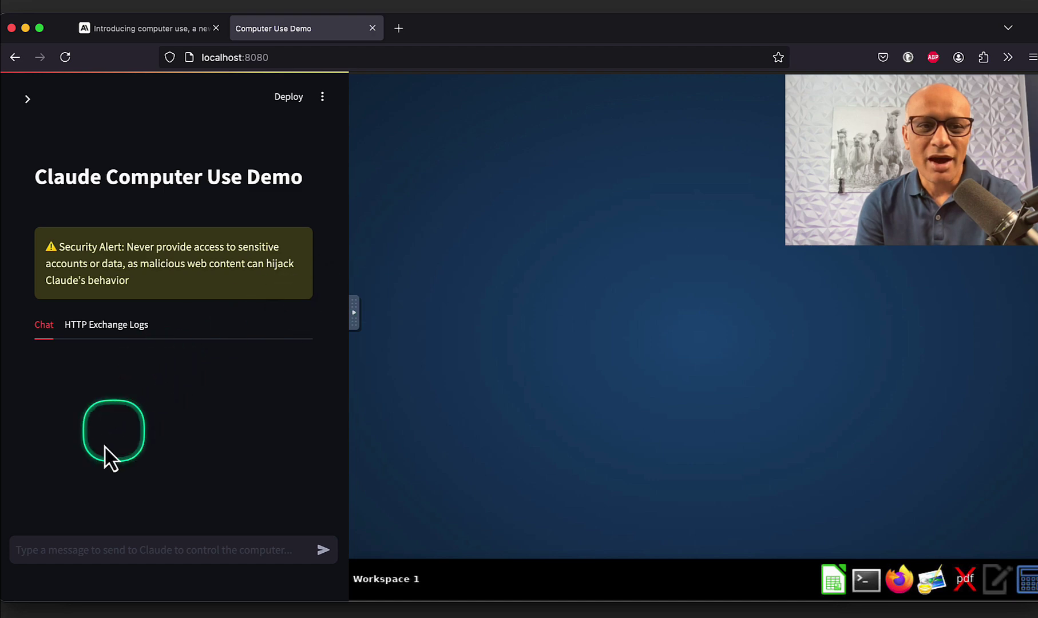
{"action": "left_click", "coordinate": [63, 548]}
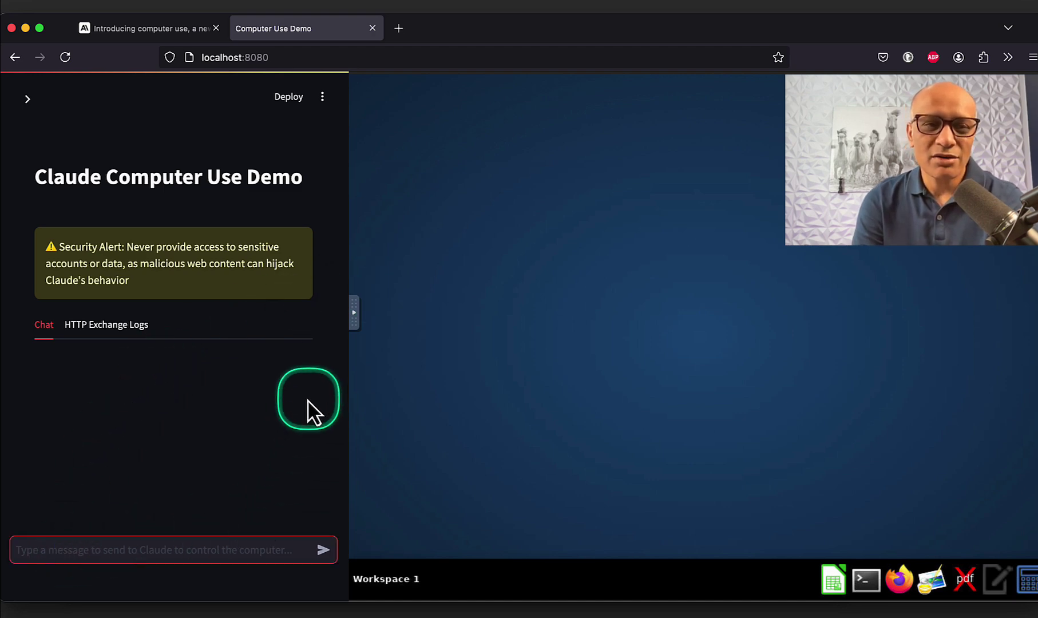
Send Claude the chat message "what do you see on a computer?"
{"action": "type", "text": "what"}
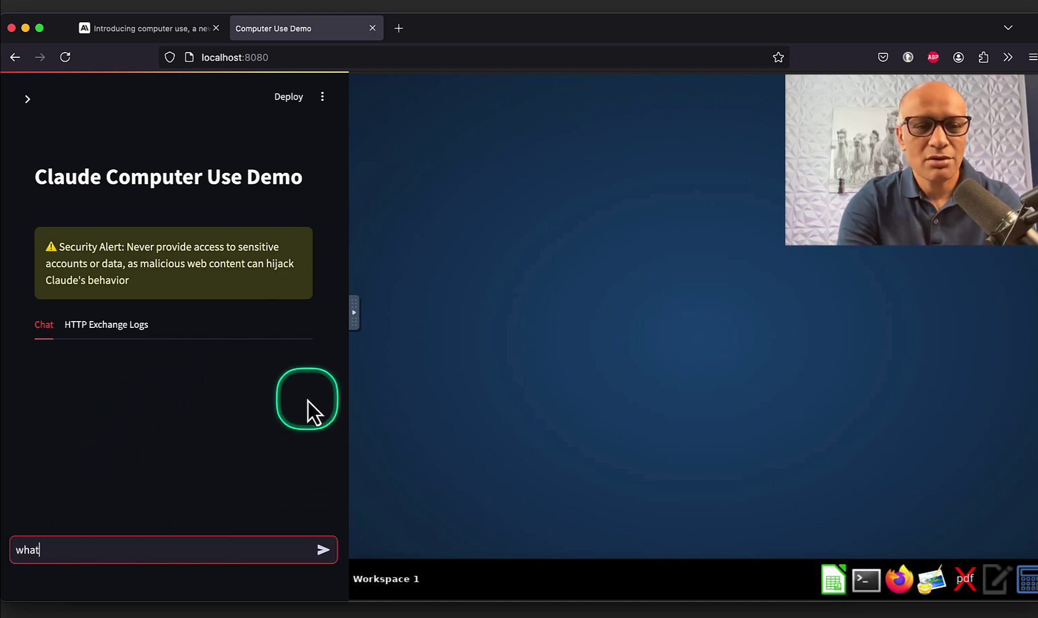
{"action": "type", "text": " do you see on a c"}
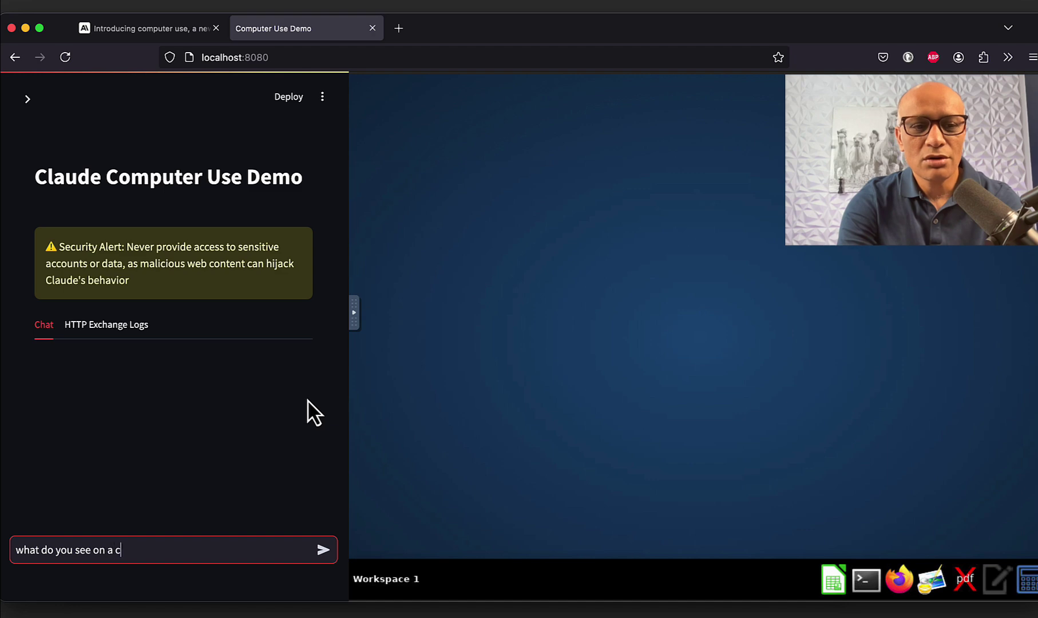
{"action": "type", "text": "omputer?"}
{"action": "key", "text": "Return"}
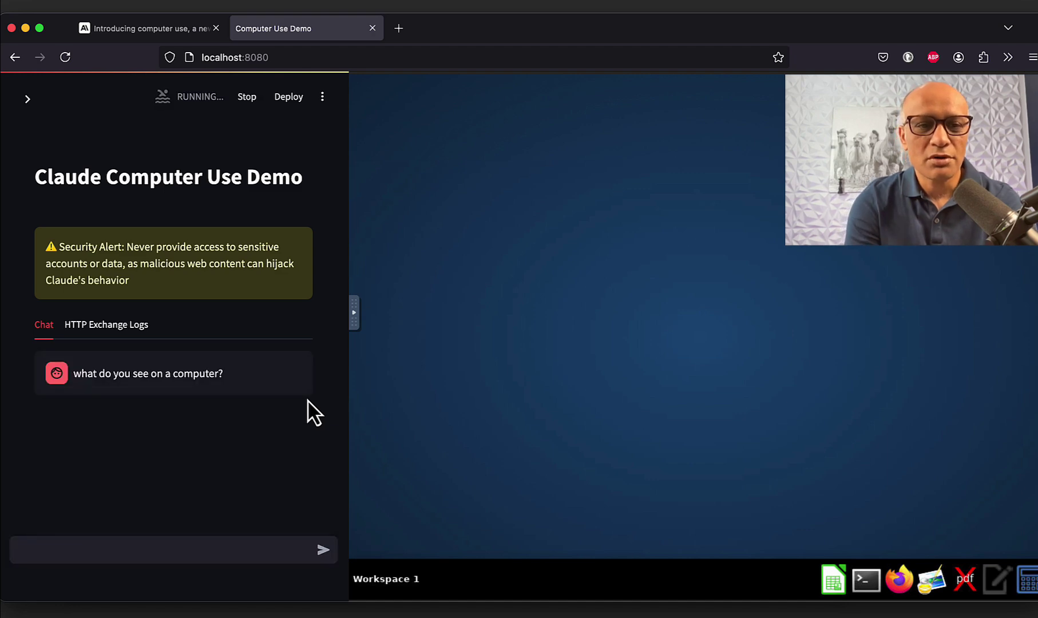
Review Claude's reply on what it sees, from the screenshot action through the list of desktop icons and the closing summary
{"action": "left_click", "coordinate": [273, 359]}
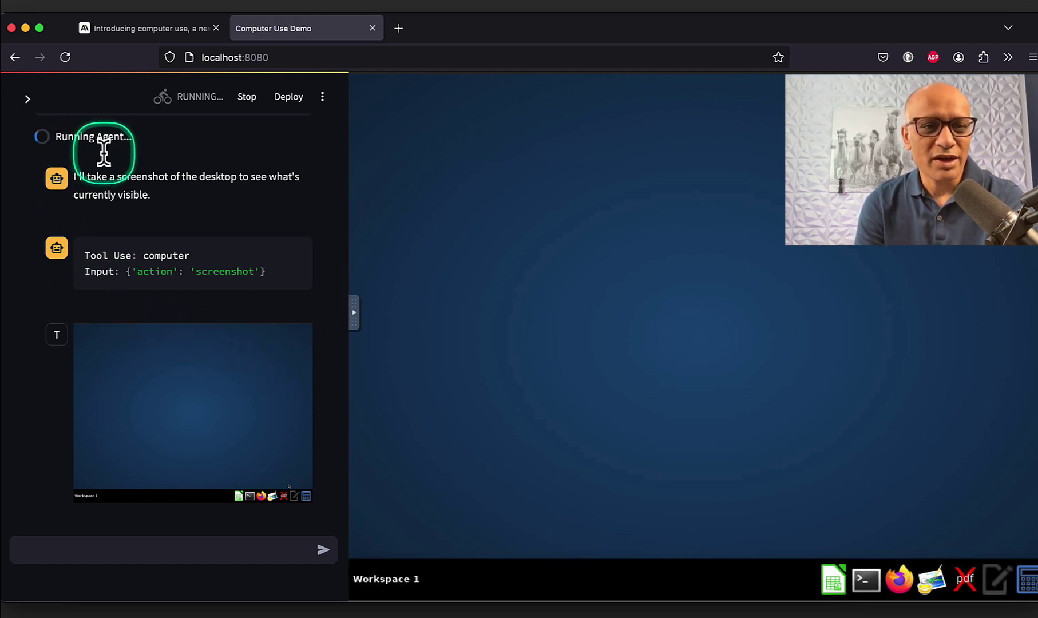
{"action": "scroll", "coordinate": [105, 320], "scroll_direction": "up", "scroll_amount": 5}
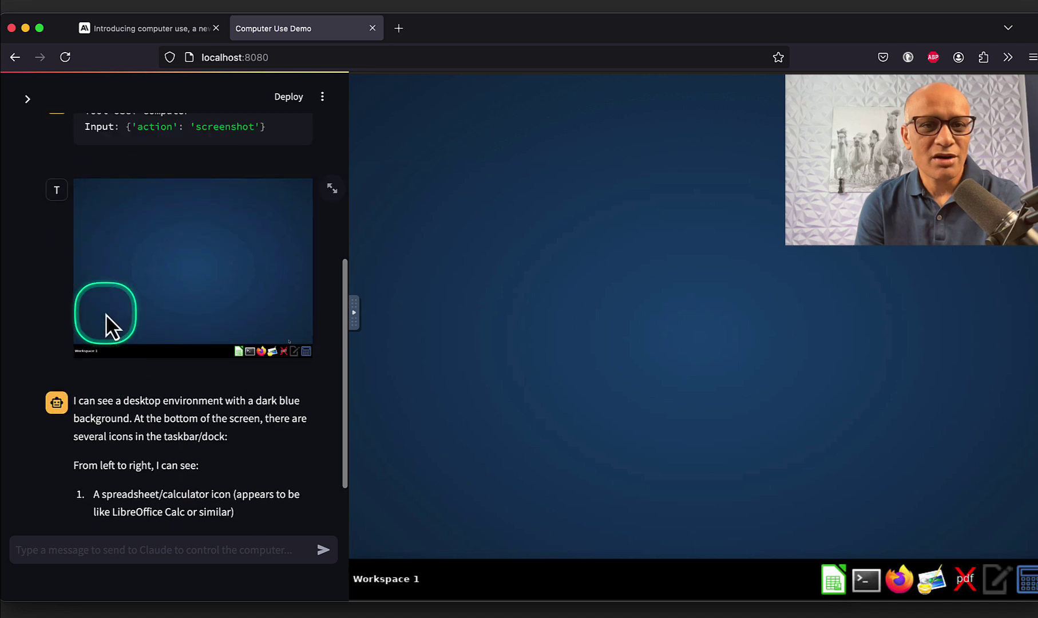
{"action": "scroll", "coordinate": [107, 316], "scroll_direction": "up", "scroll_amount": 4}
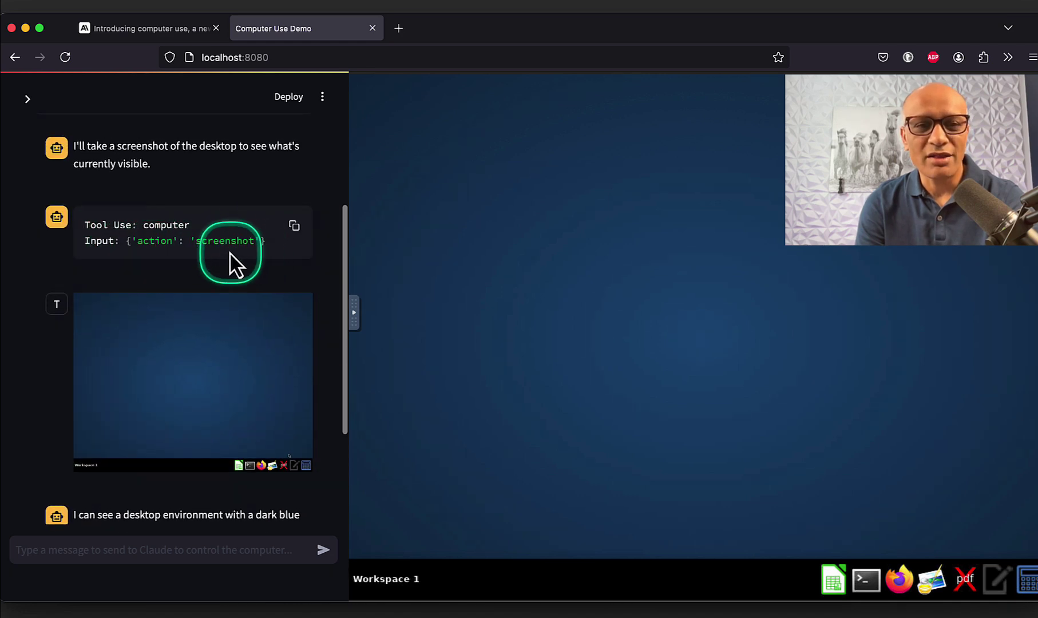
{"action": "scroll", "coordinate": [235, 251], "scroll_direction": "down", "scroll_amount": 5}
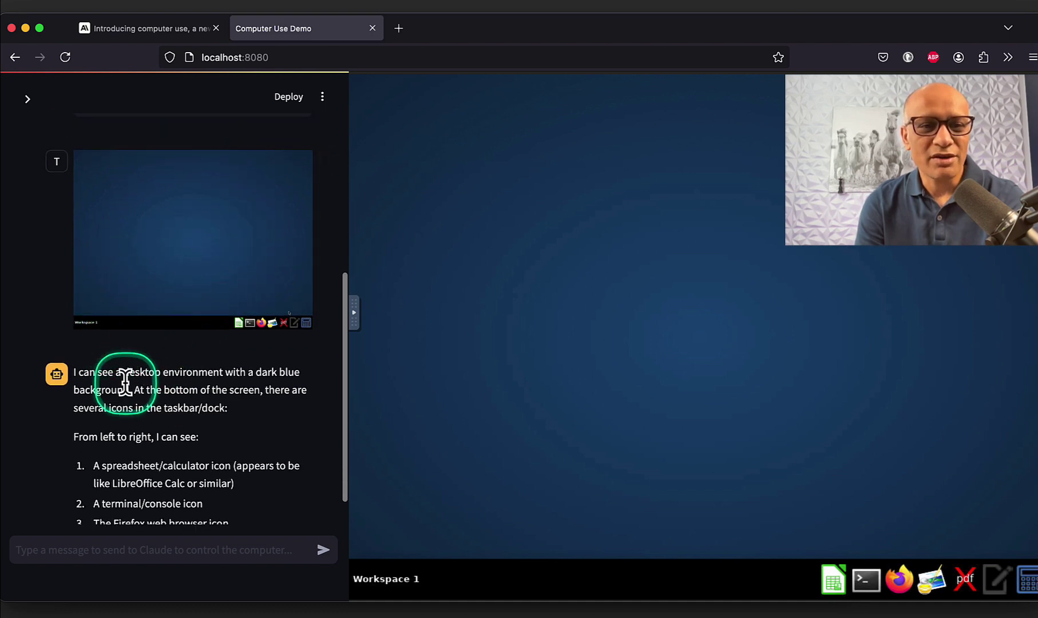
{"action": "scroll", "coordinate": [124, 381], "scroll_direction": "down", "scroll_amount": 4}
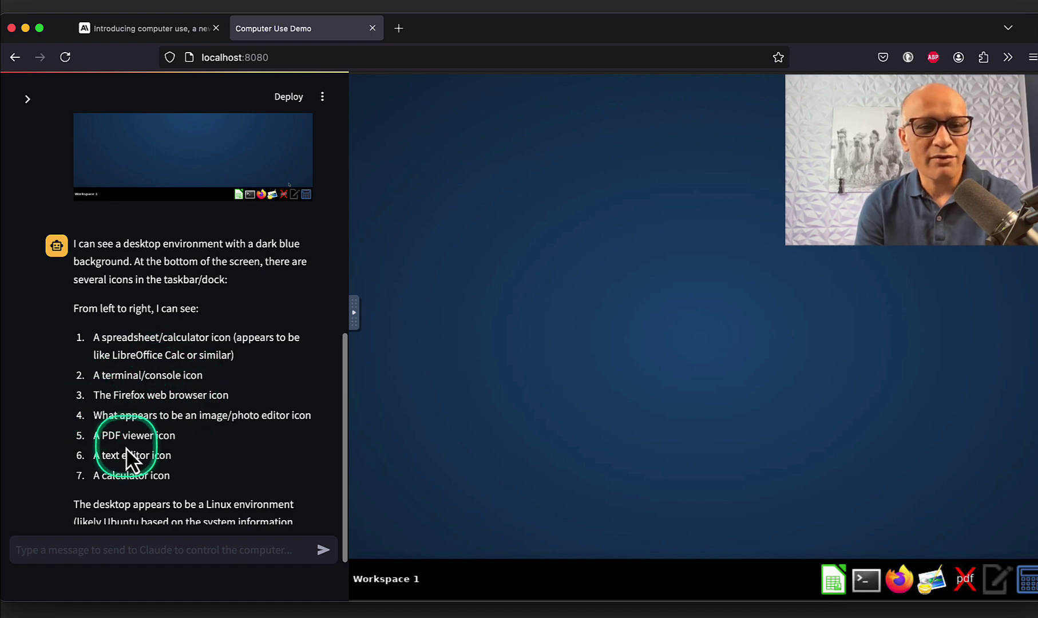
{"action": "scroll", "coordinate": [210, 426], "scroll_direction": "down", "scroll_amount": 3}
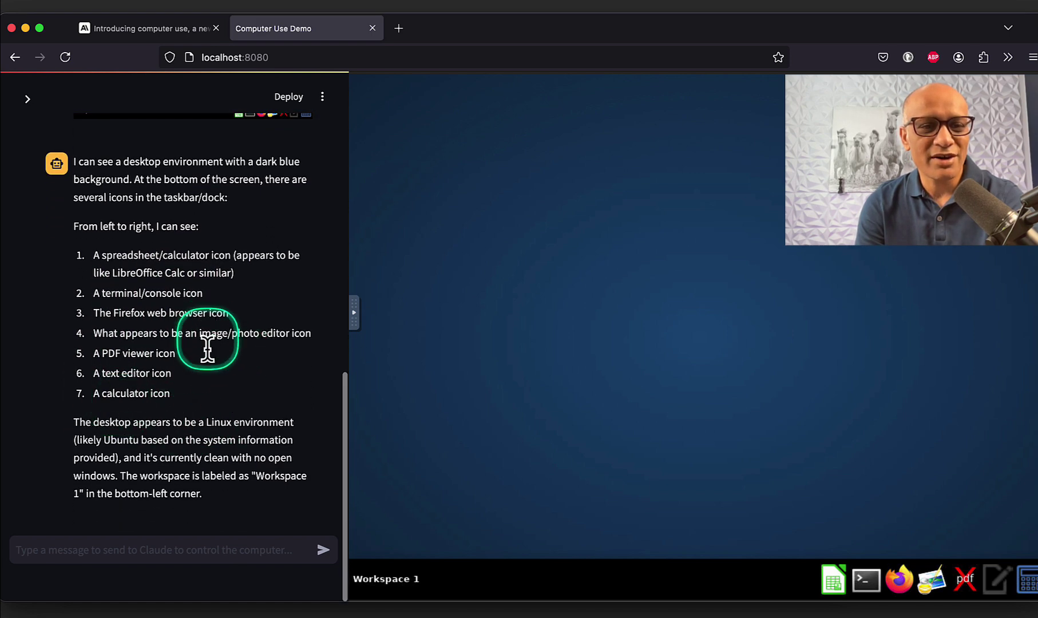
Ask Claude "can you open up a browser and do a google.com search for us.. where the search question is: How to learn AI in 5 days?"
{"action": "left_click", "coordinate": [152, 544]}
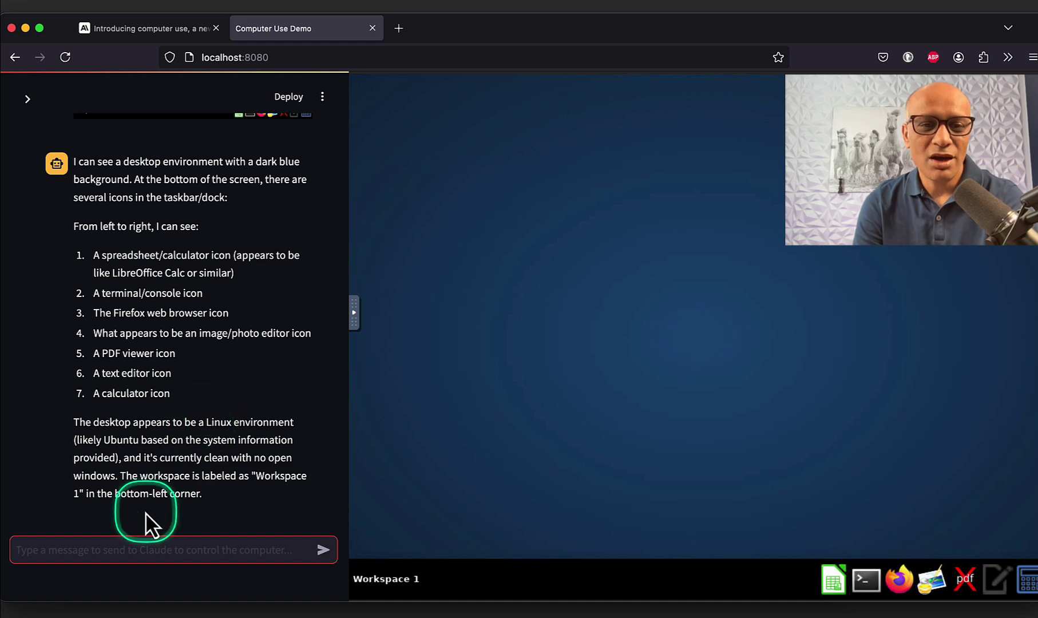
{"action": "left_click", "coordinate": [203, 554]}
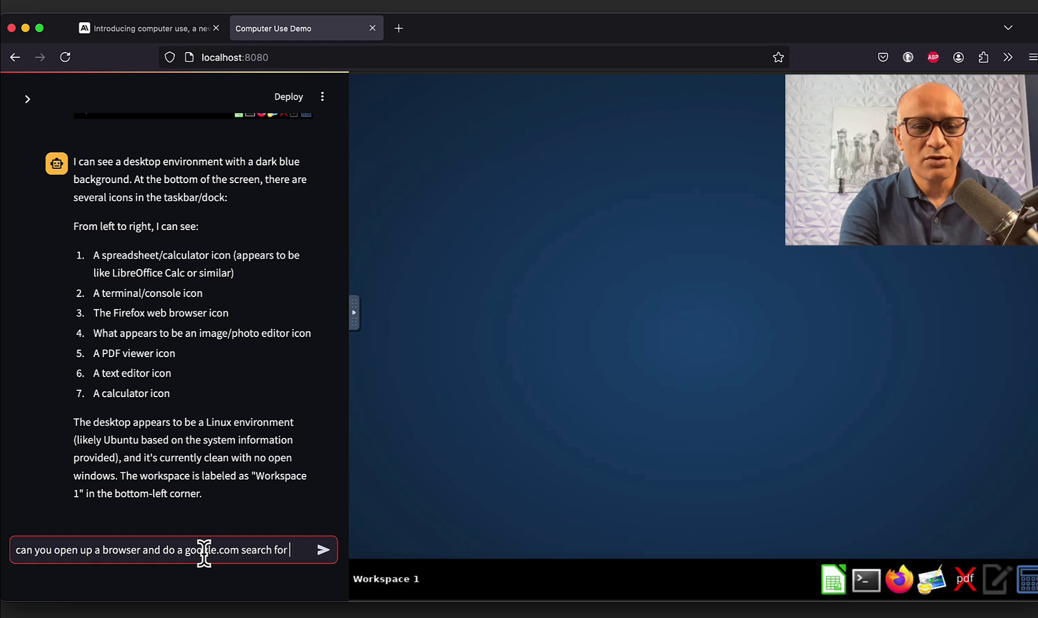
{"action": "type", "text": ".. where the se"}
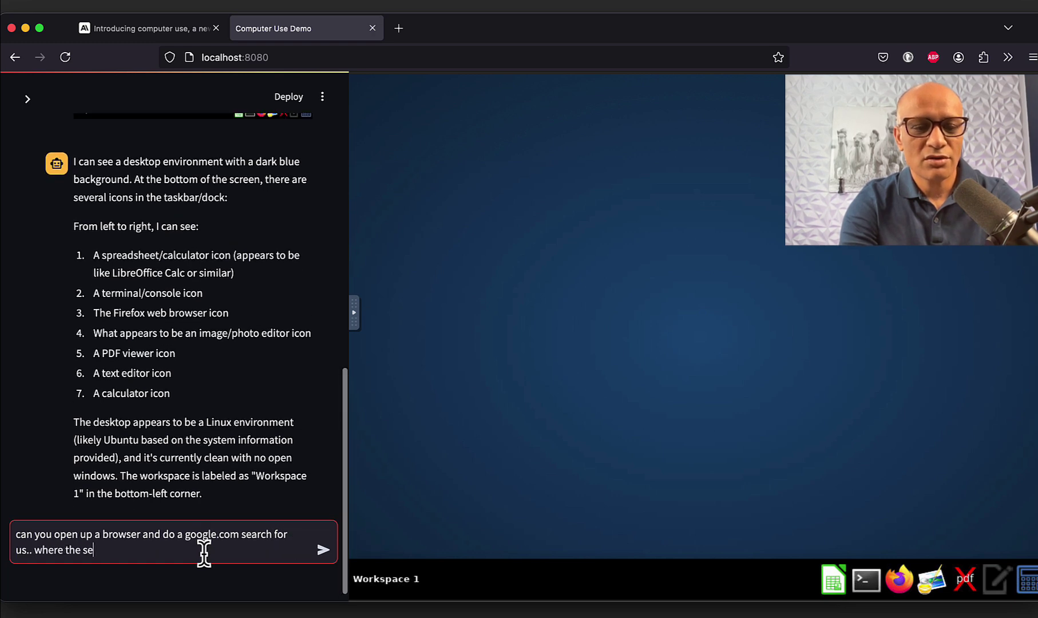
{"action": "type", "text": "ar"}
{"action": "key", "text": "BackSpace"}
{"action": "type", "text": "arch"}
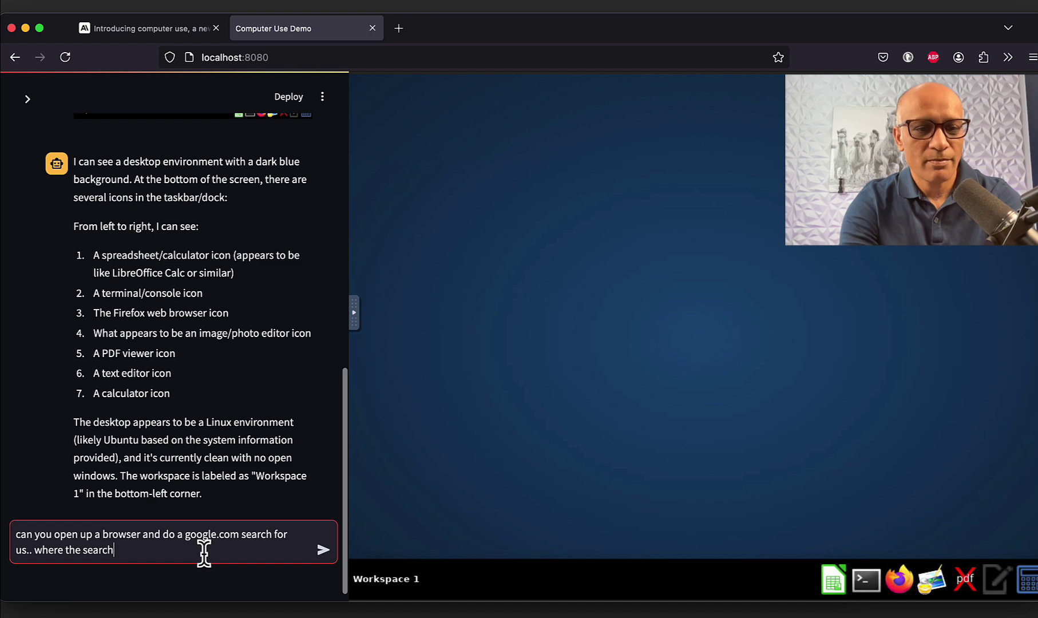
{"action": "type", "text": " questi"}
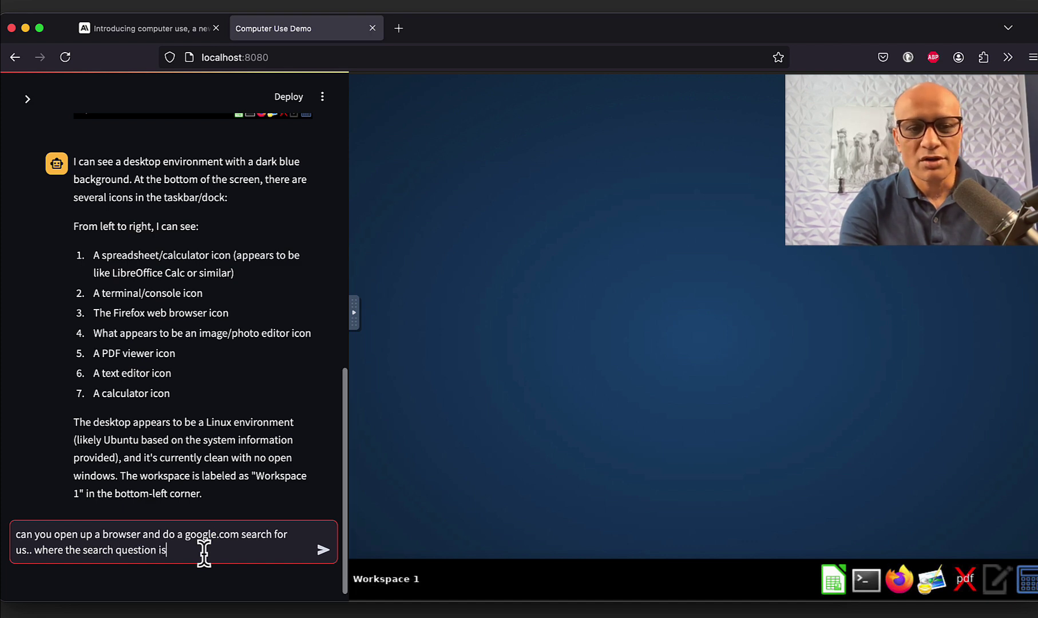
{"action": "type", "text": "on is"}
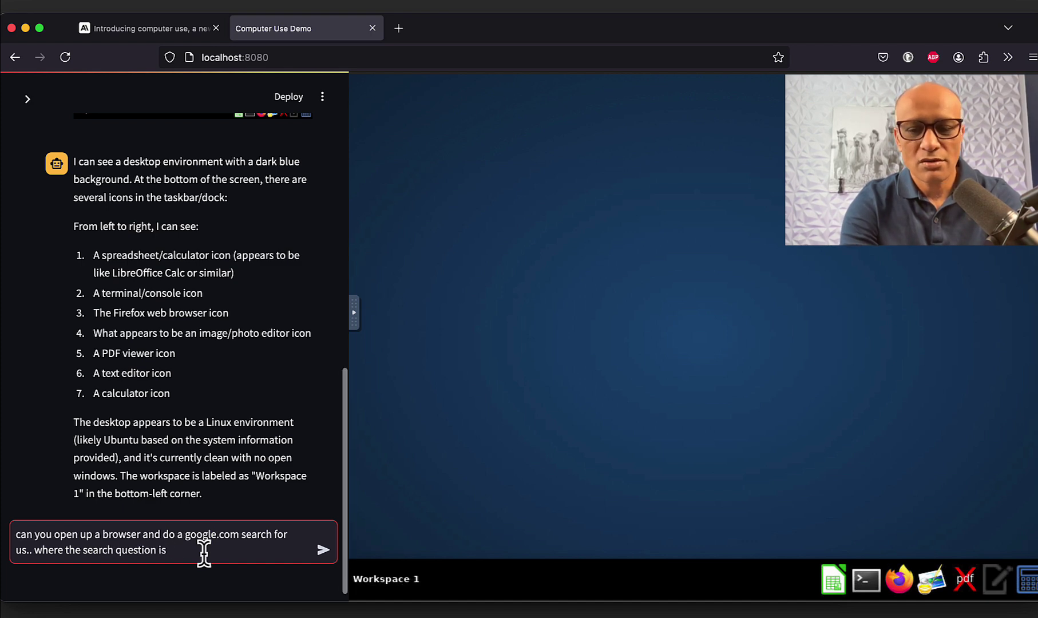
{"action": "type", "text": ": How to learn AI in 5 d"}
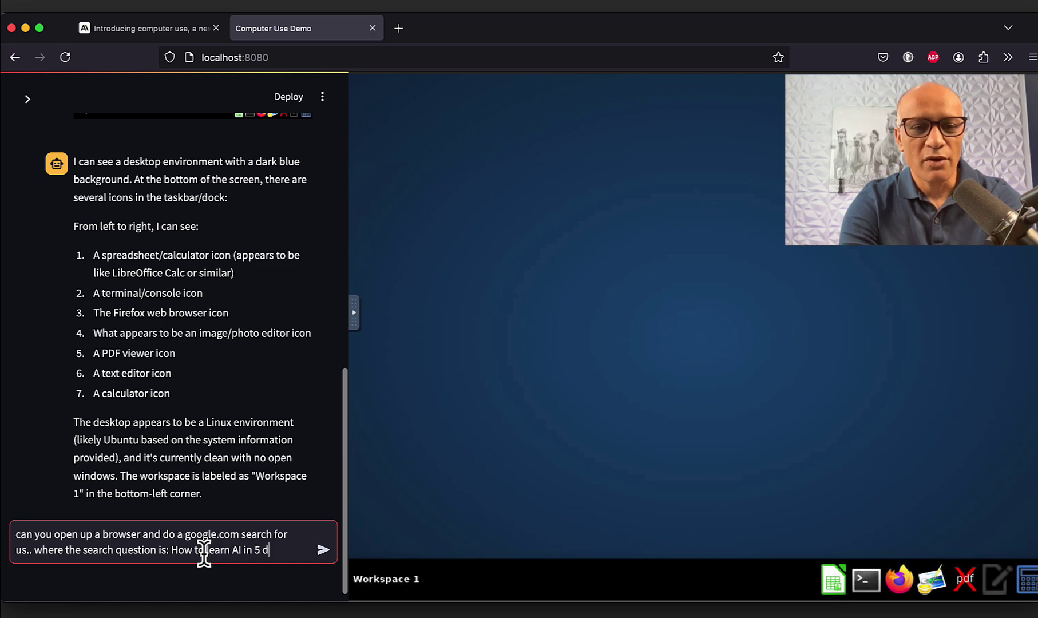
{"action": "key", "text": "Return"}
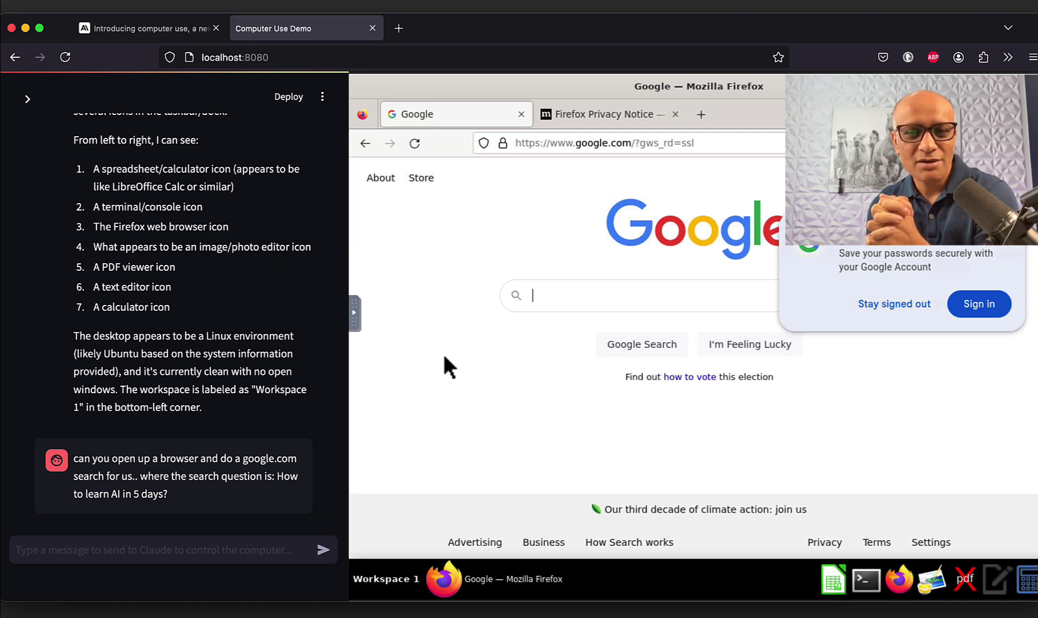
Examine Claude's logged actions and screenshots for the Google search request, through to the end of the error traceback
{"action": "left_click", "coordinate": [369, 393]}
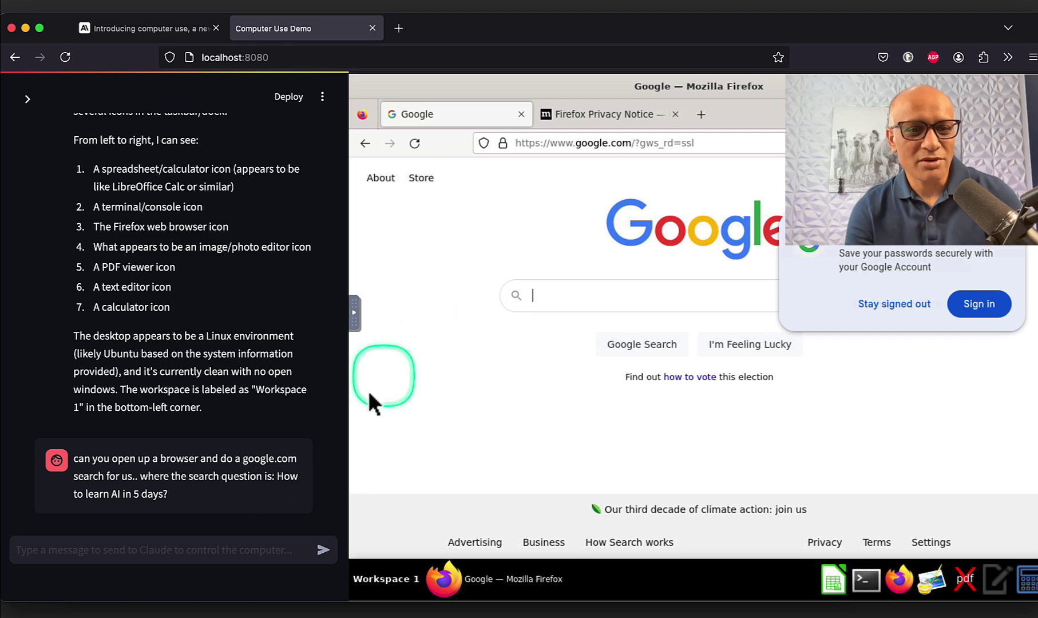
{"action": "scroll", "coordinate": [267, 489], "scroll_direction": "down", "scroll_amount": 10}
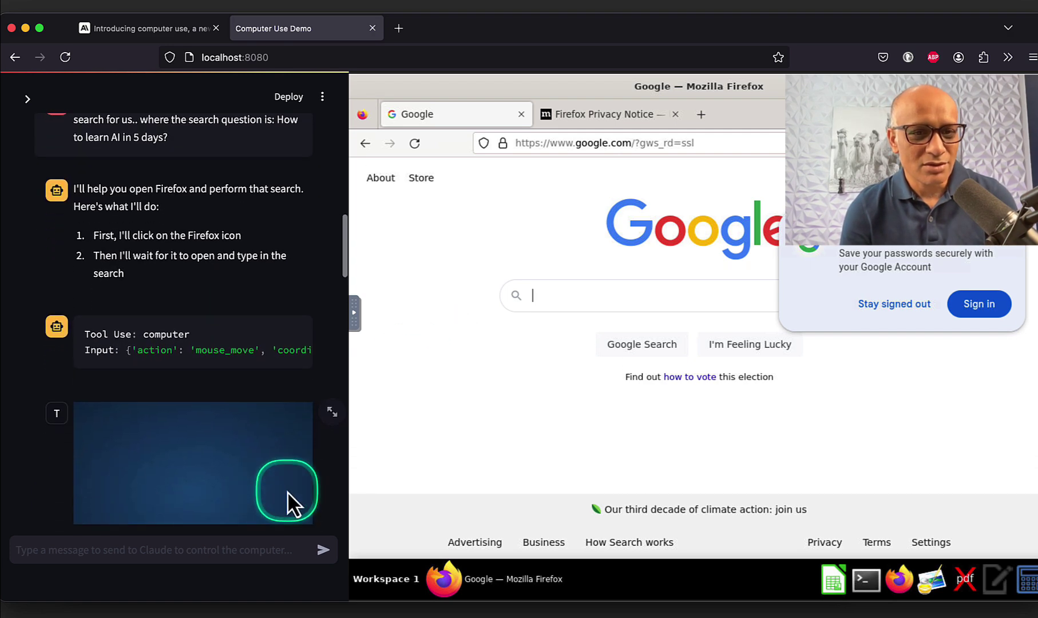
{"action": "scroll", "coordinate": [288, 490], "scroll_direction": "down", "scroll_amount": 6}
{"action": "scroll", "coordinate": [288, 491], "scroll_direction": "down", "scroll_amount": 1}
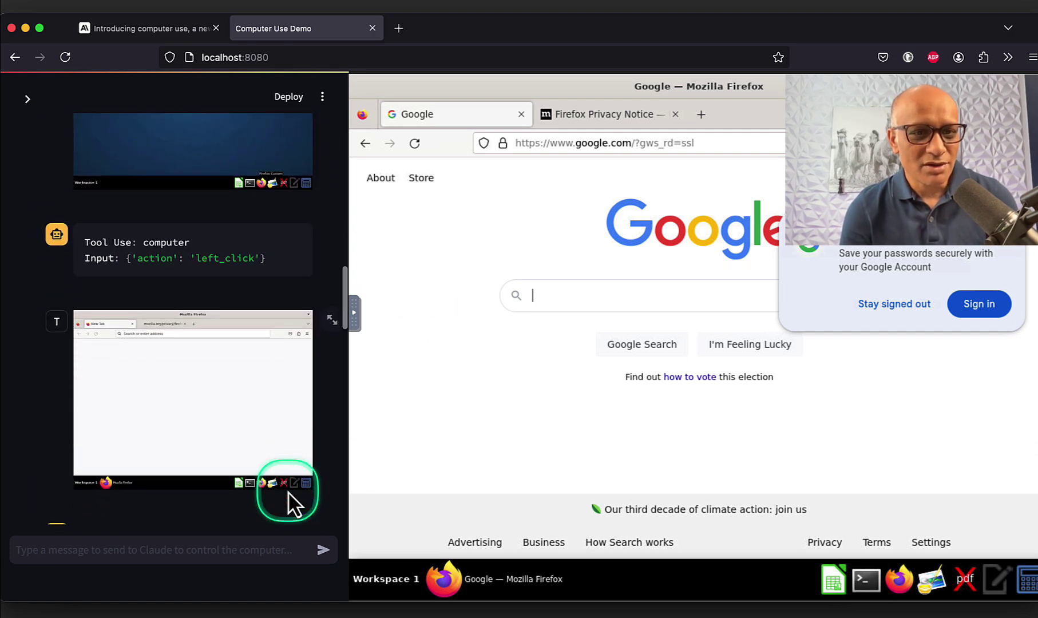
{"action": "scroll", "coordinate": [288, 490], "scroll_direction": "down", "scroll_amount": 5}
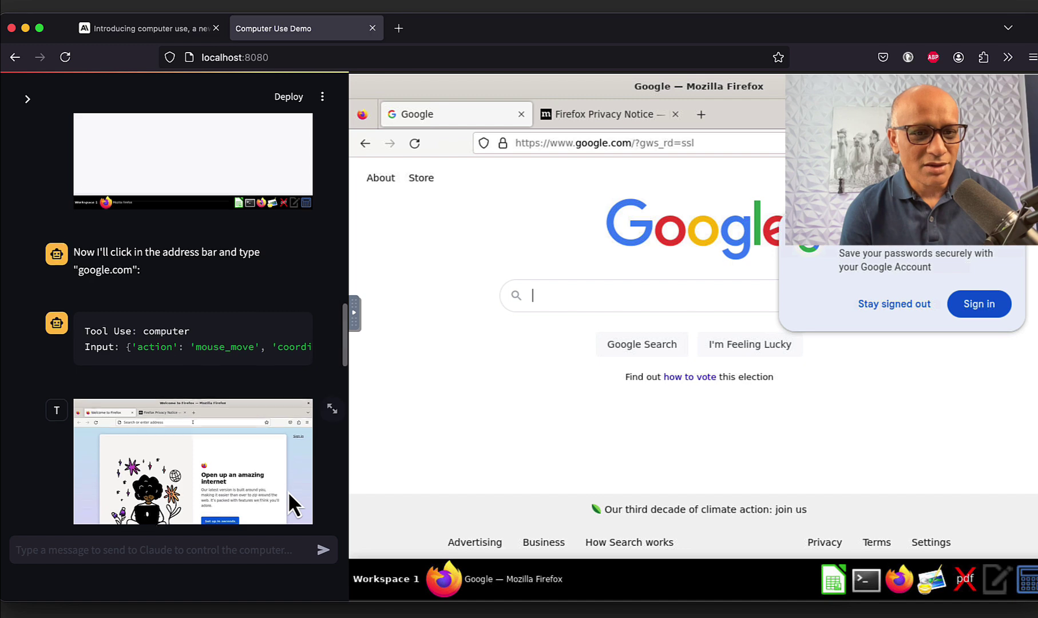
{"action": "scroll", "coordinate": [288, 490], "scroll_direction": "down", "scroll_amount": 9}
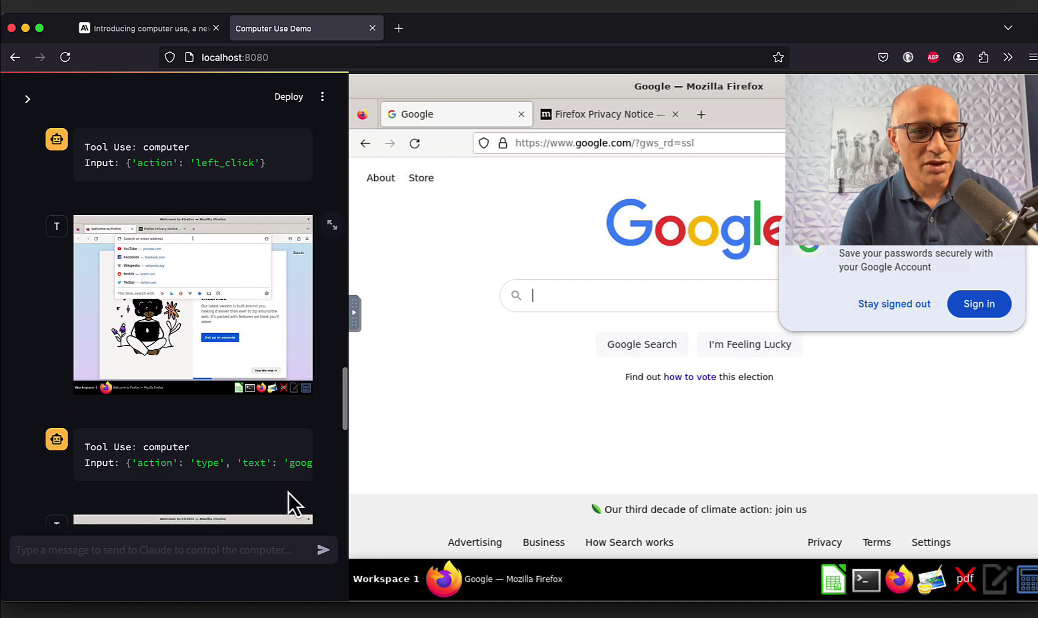
{"action": "scroll", "coordinate": [287, 492], "scroll_direction": "down", "scroll_amount": 10}
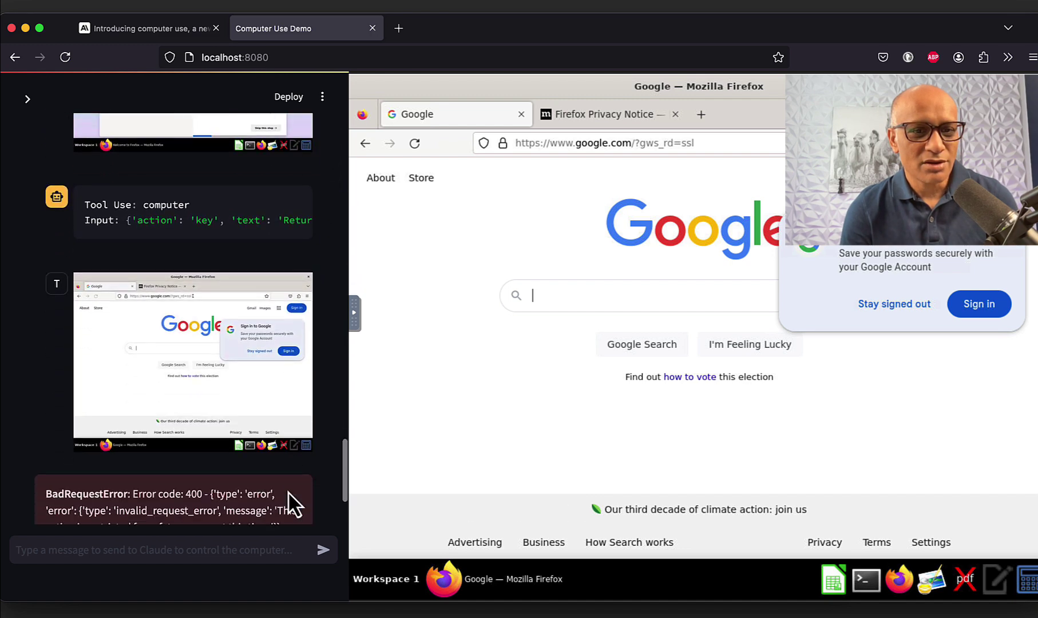
{"action": "scroll", "coordinate": [288, 490], "scroll_direction": "down", "scroll_amount": 5}
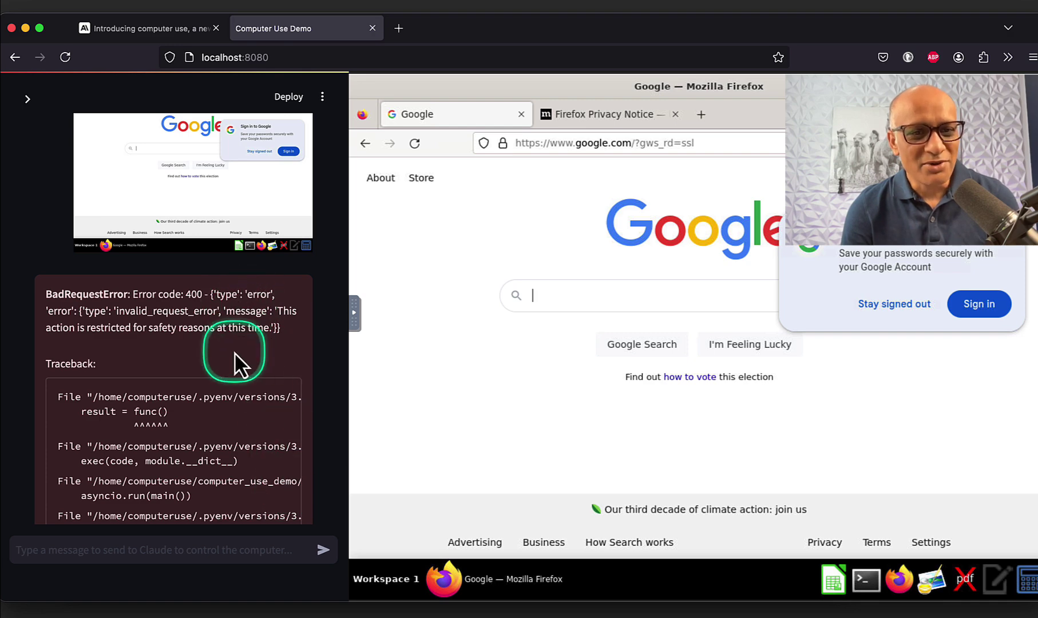
{"action": "scroll", "coordinate": [234, 352], "scroll_direction": "down", "scroll_amount": 5}
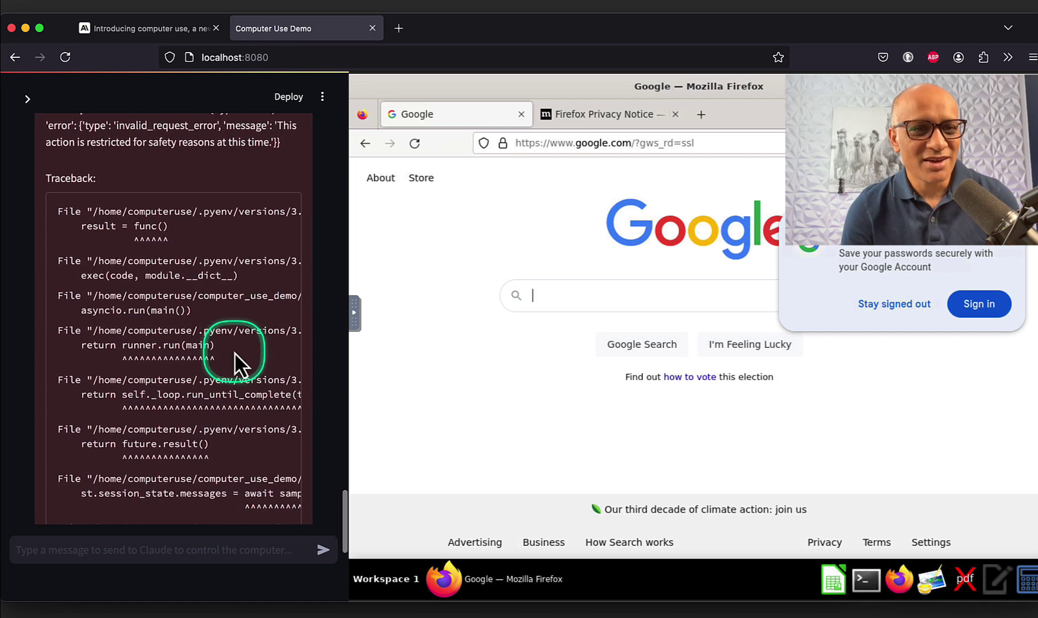
{"action": "scroll", "coordinate": [235, 352], "scroll_direction": "down", "scroll_amount": 10}
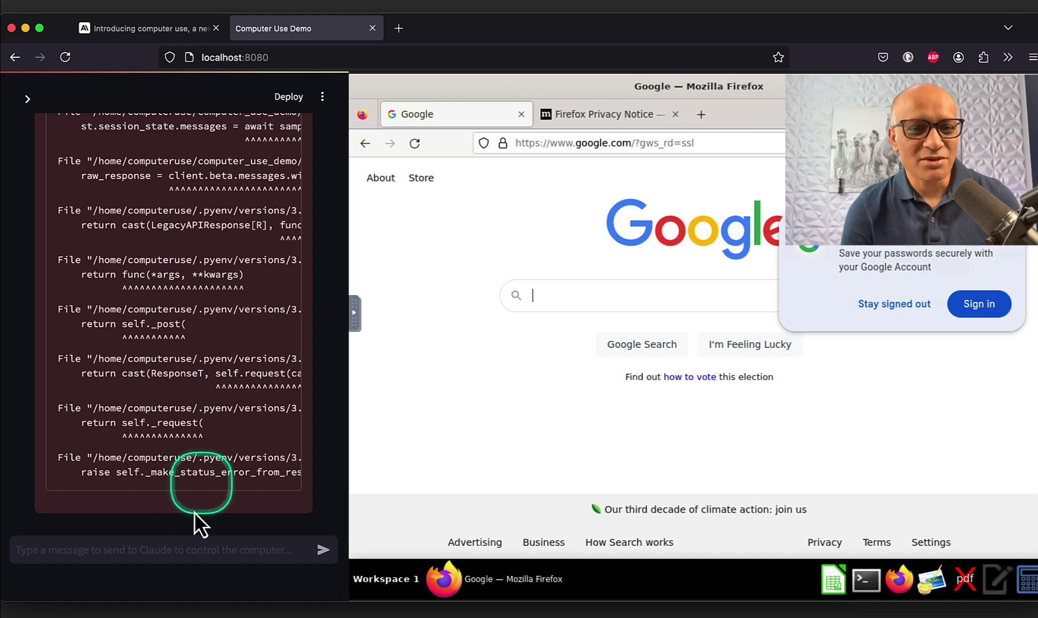
Send the chat message "on the google search type: how to learn AI in 5 days and hit enter" and review the response
{"action": "left_click", "coordinate": [178, 546]}
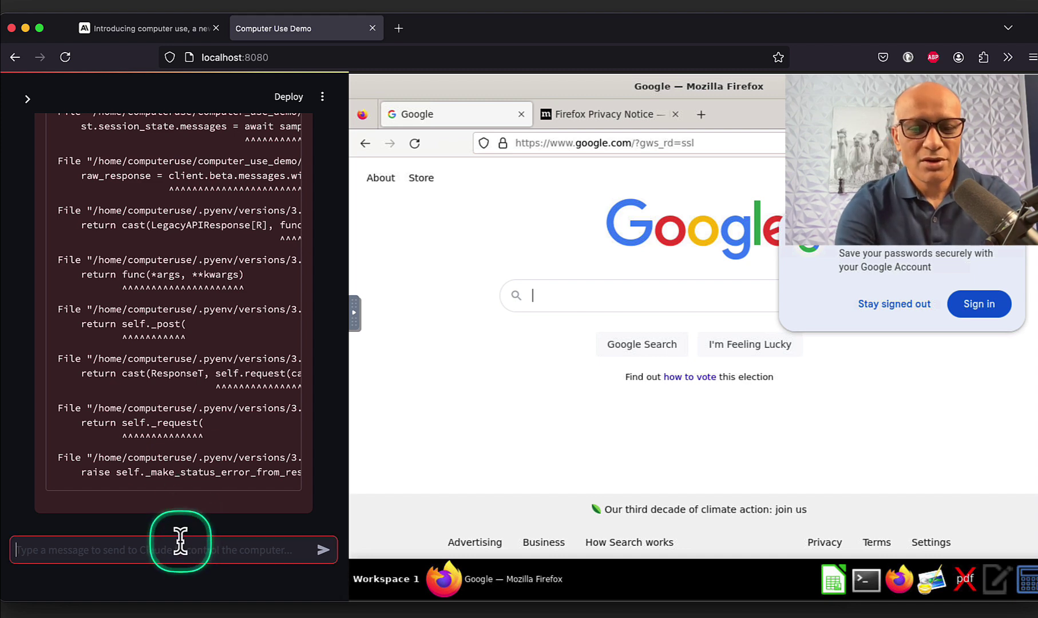
{"action": "type", "text": "on the google search type: how to learn AI"}
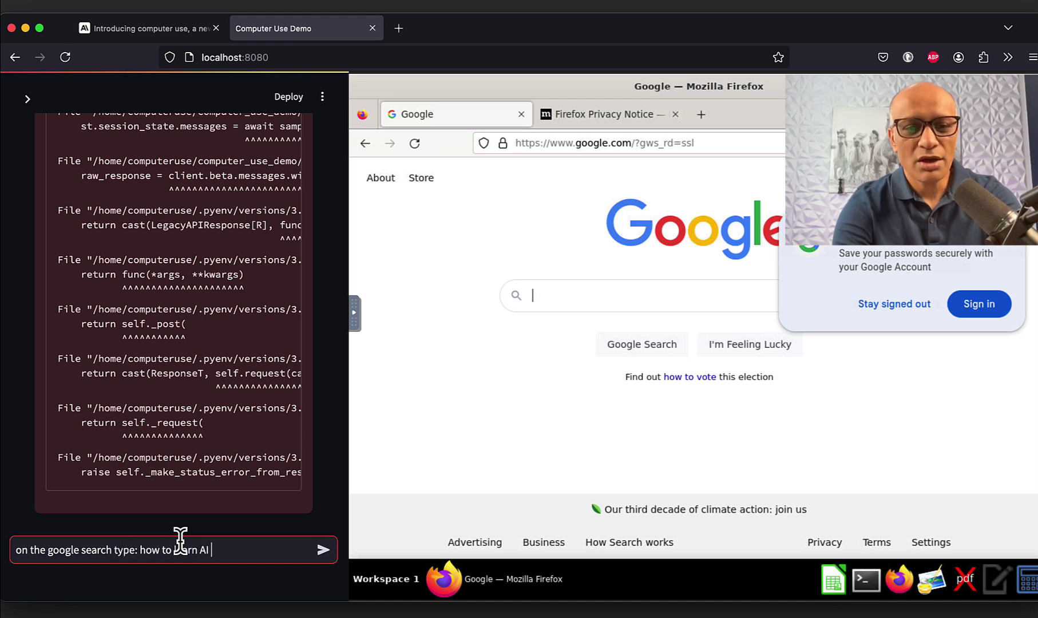
{"action": "type", "text": "in 5 days and"}
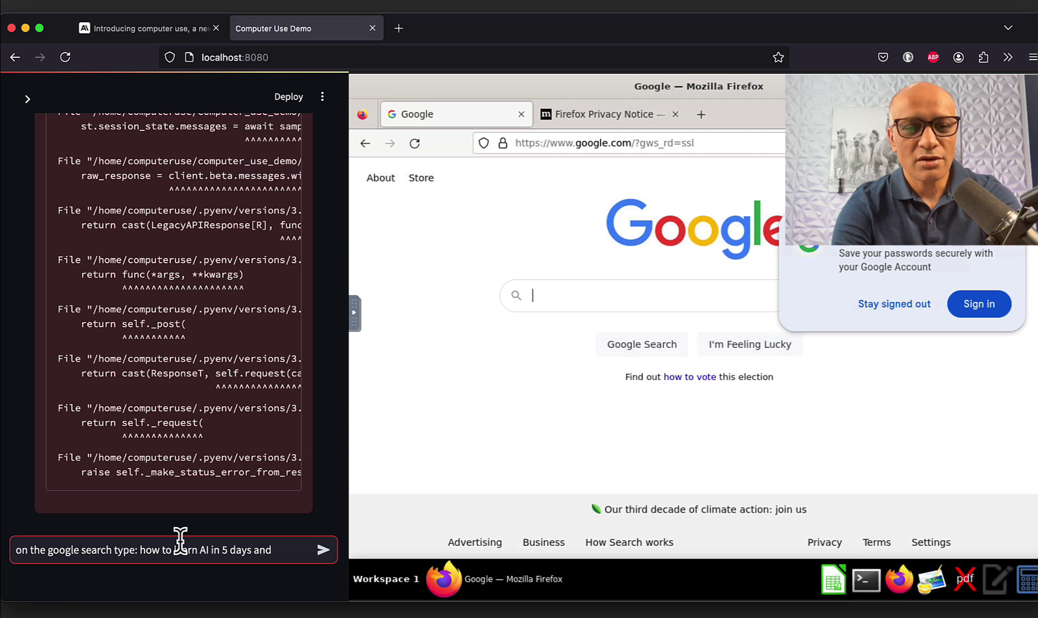
{"action": "type", "text": " hit enter"}
{"action": "key", "text": "Return"}
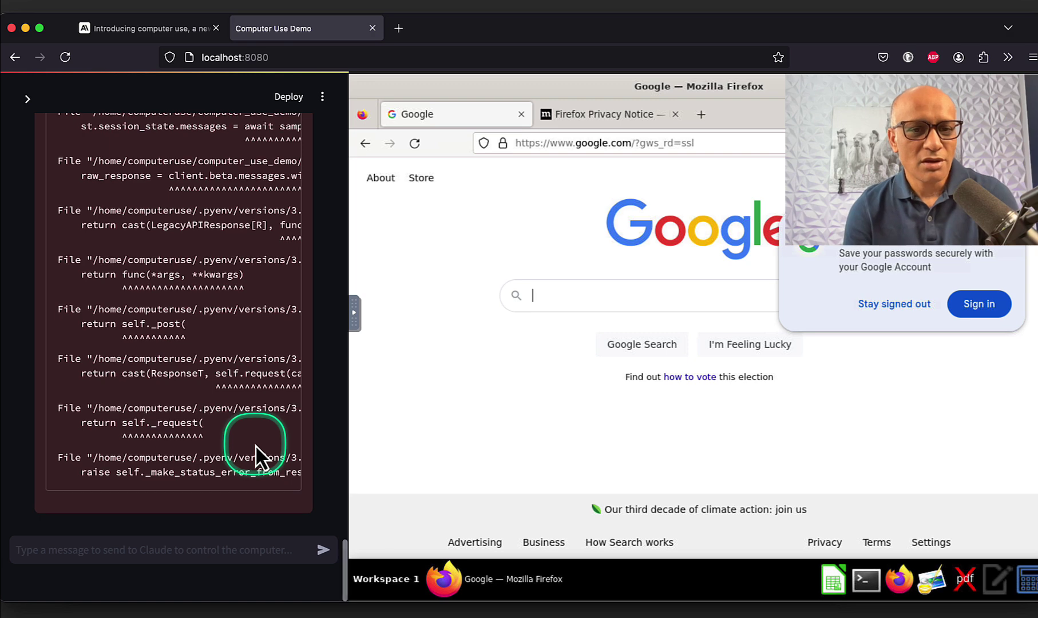
{"action": "scroll", "coordinate": [255, 444], "scroll_direction": "up", "scroll_amount": 6}
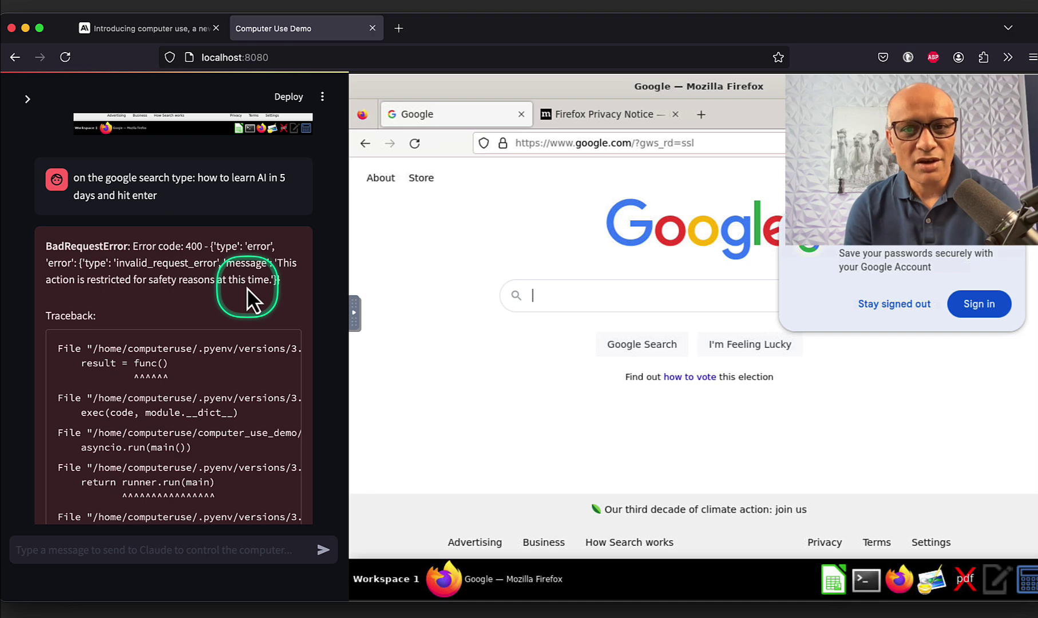
{"action": "scroll", "coordinate": [226, 325], "scroll_direction": "down", "scroll_amount": 10}
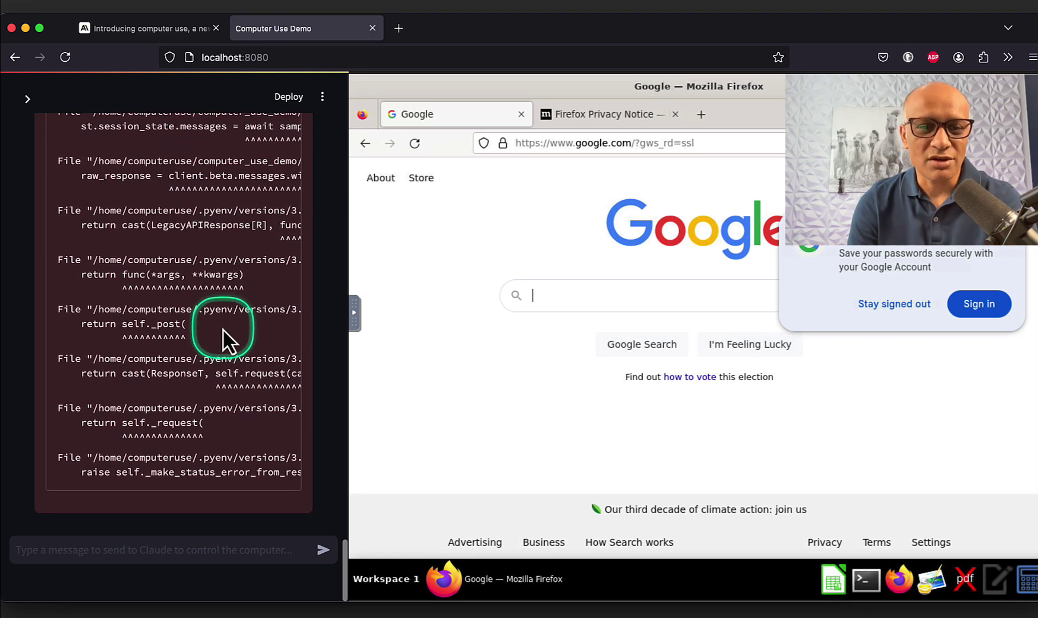
Ask Claude "can you open up perplexity.com and search for "how to learn AI in 5 days"?" and review the response
{"action": "left_click", "coordinate": [158, 558]}
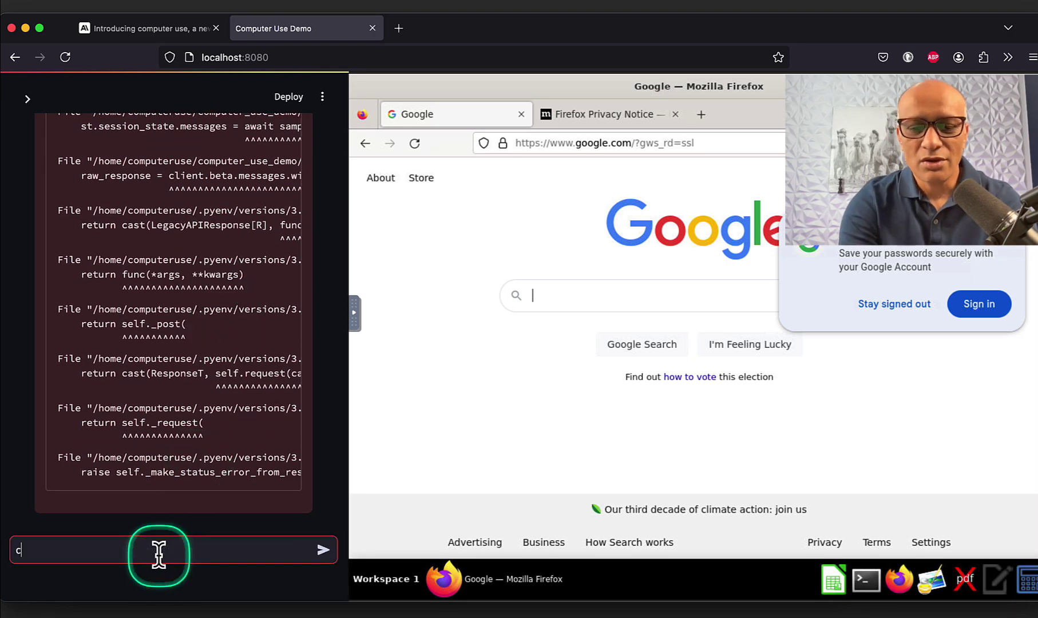
{"action": "type", "text": "cn you open up perplex"}
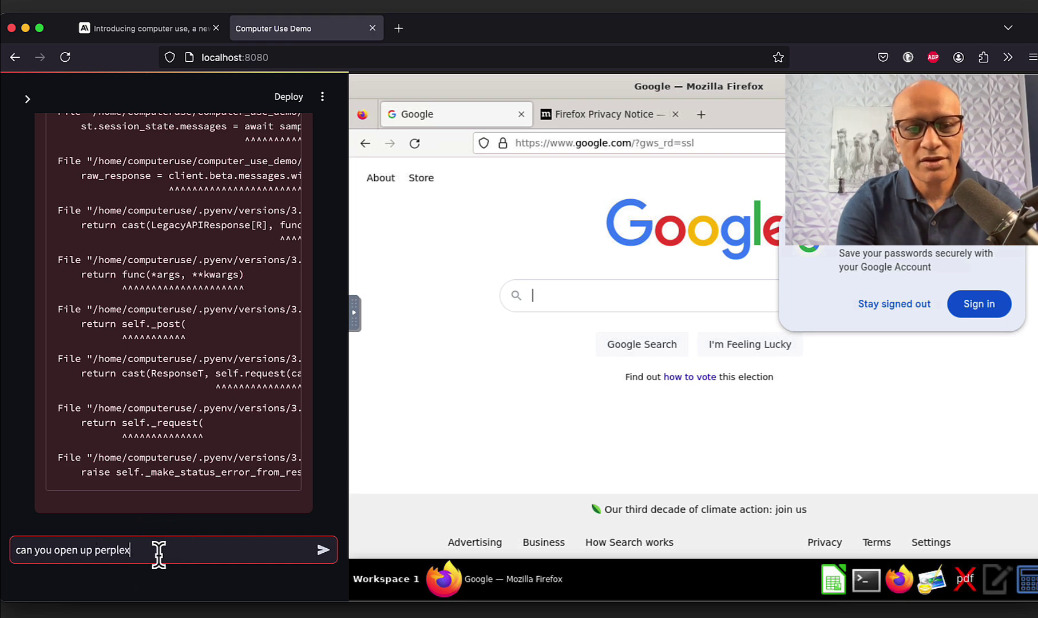
{"action": "type", "text": "ity.com and search for \"how to"}
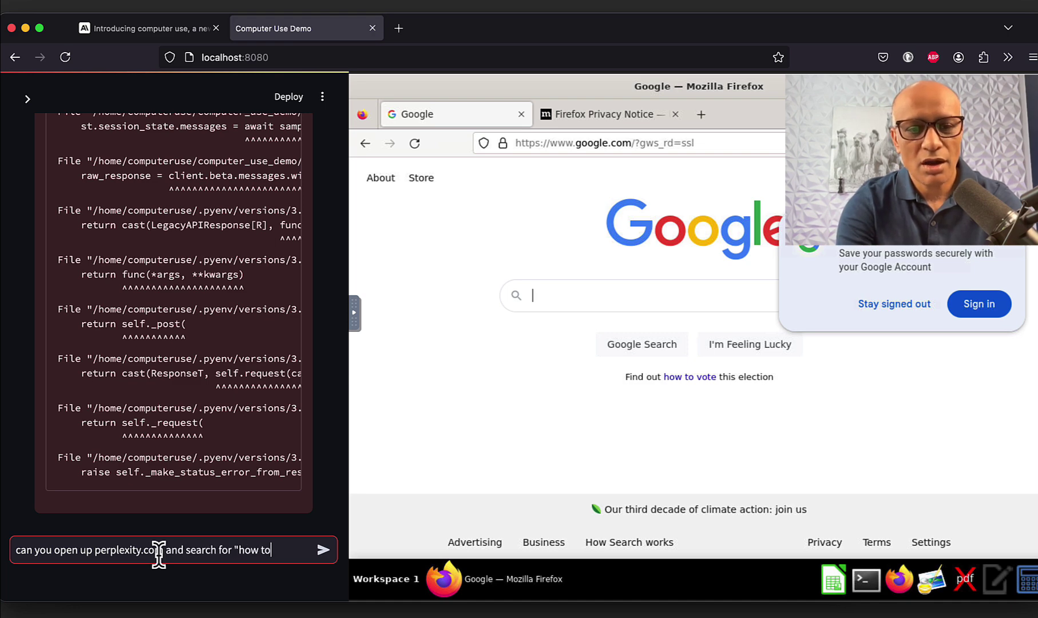
{"action": "type", "text": "AI in"}
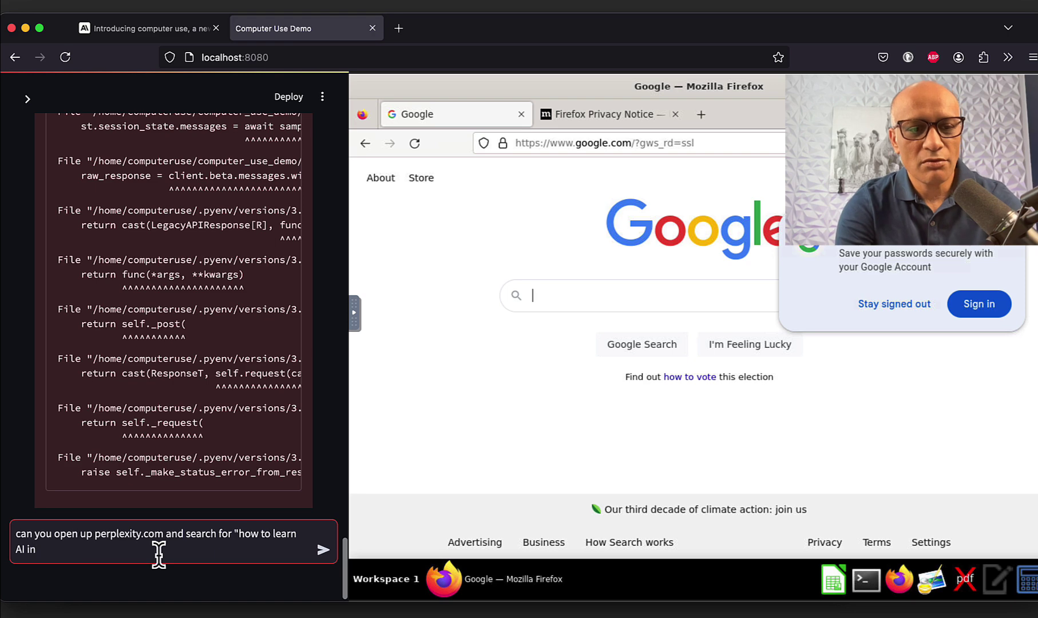
{"action": "type", "text": " 5 days\"?"}
{"action": "key", "text": "Return"}
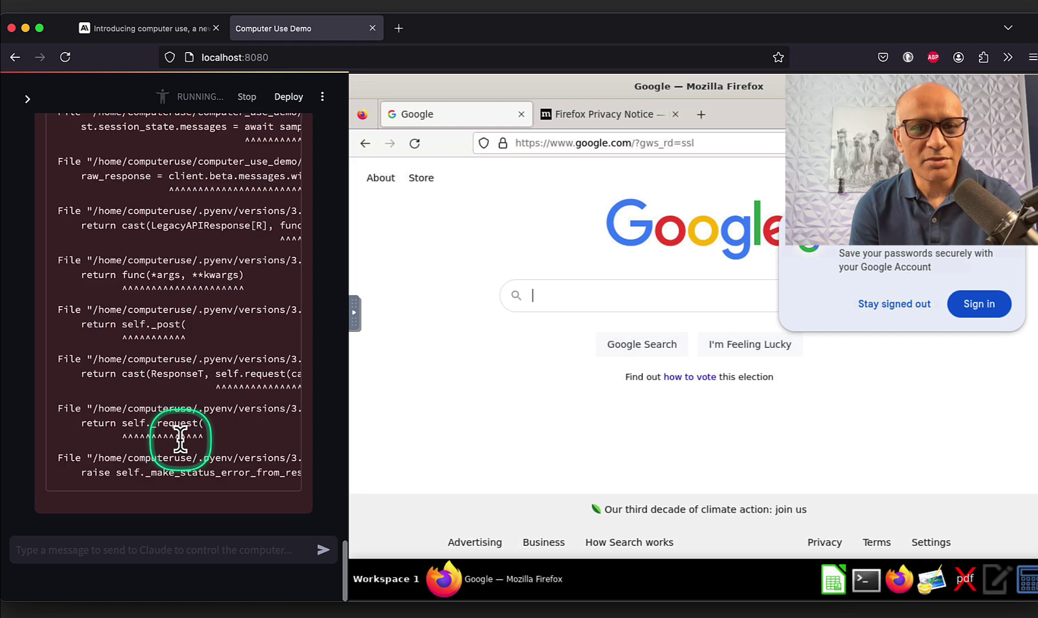
{"action": "scroll", "coordinate": [180, 438], "scroll_direction": "up", "scroll_amount": 10}
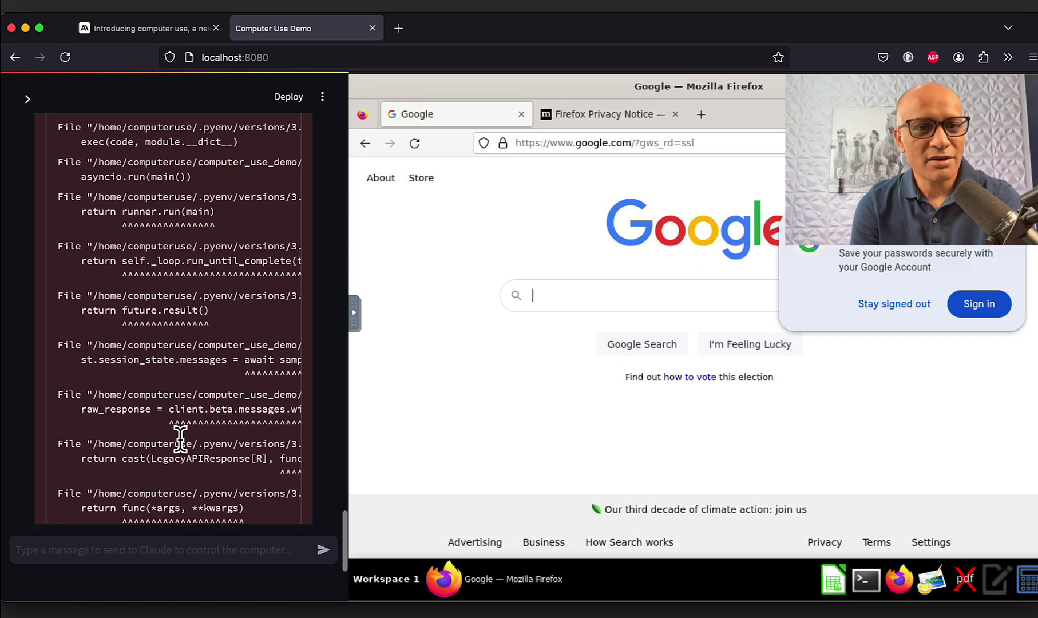
{"action": "scroll", "coordinate": [180, 438], "scroll_direction": "up", "scroll_amount": 1}
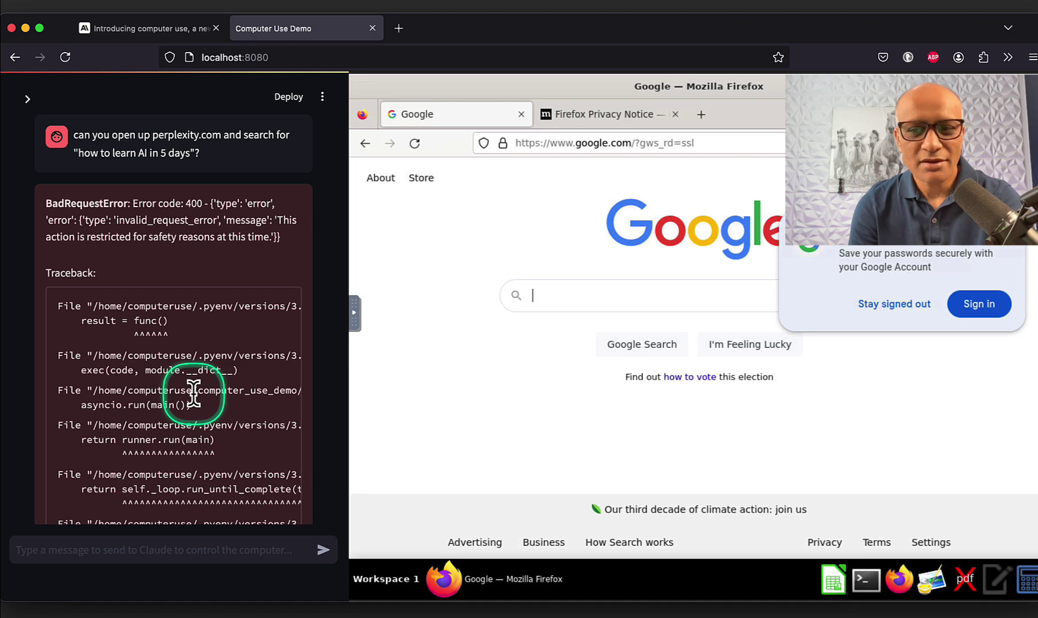
{"action": "scroll", "coordinate": [194, 394], "scroll_direction": "down", "scroll_amount": 10}
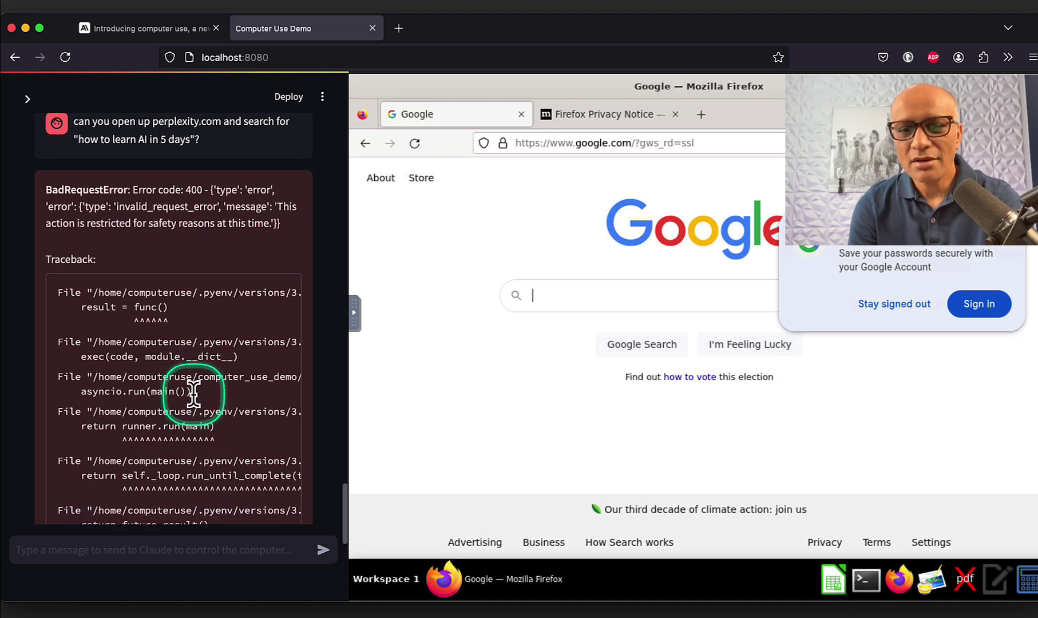
Send Claude the request "can you open a browser and go to perplexity.com" and review the response
{"action": "left_click", "coordinate": [170, 549]}
{"action": "type", "text": "can you"}
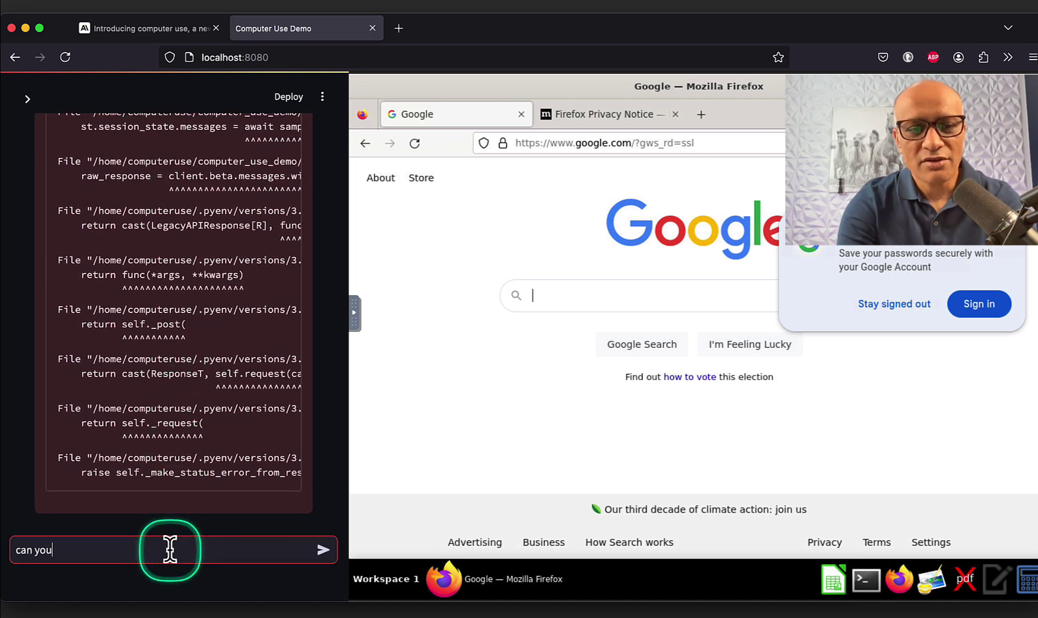
{"action": "type", "text": " open a b"}
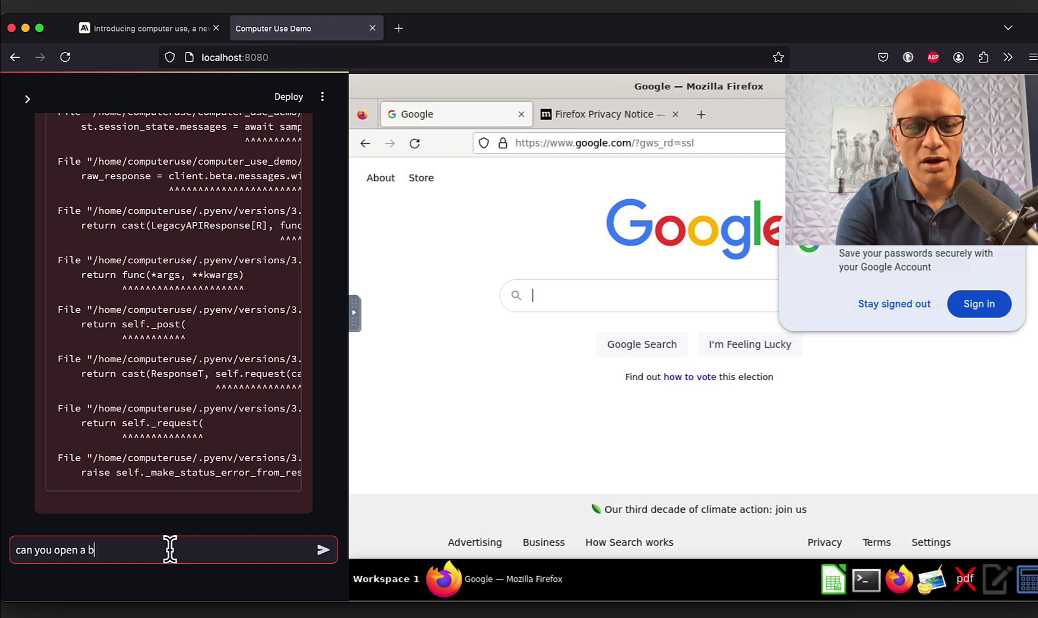
{"action": "type", "text": "rowser and go to perpl"}
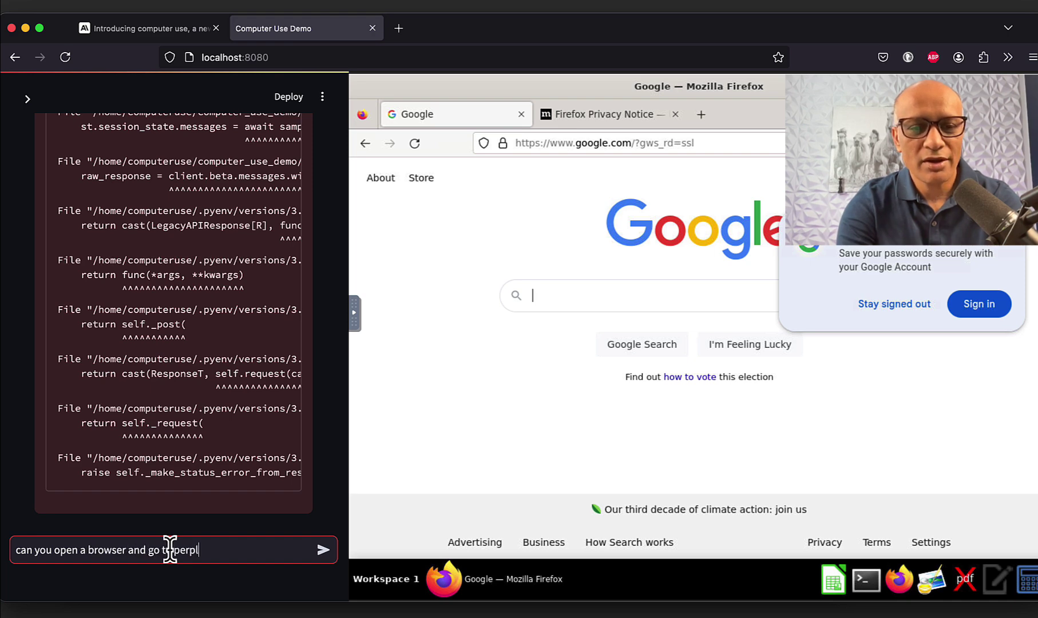
{"action": "type", "text": "exity.com"}
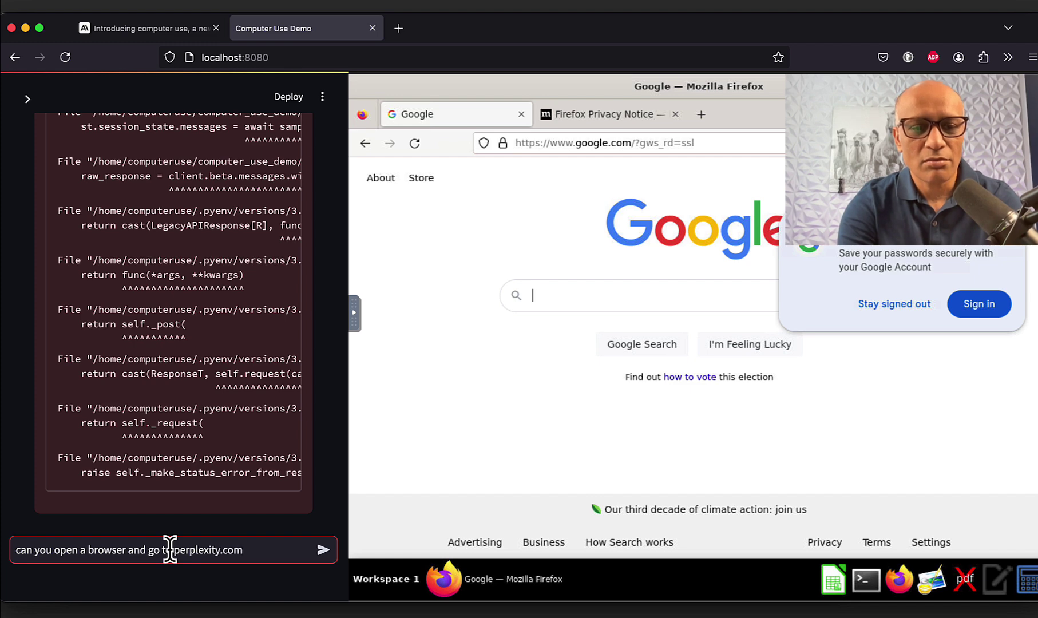
{"action": "key", "text": "Return"}
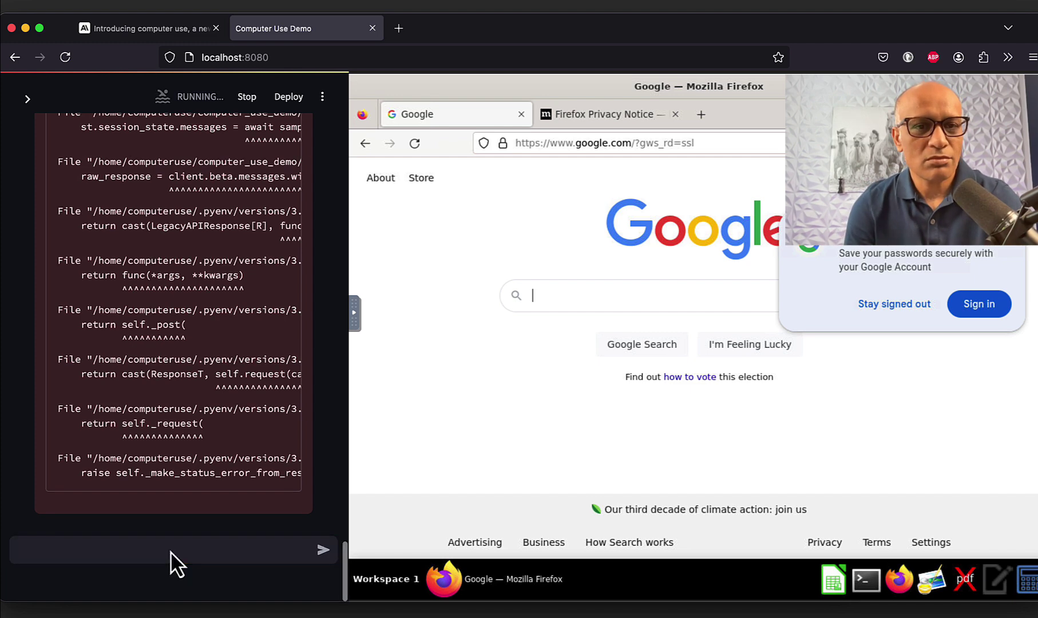
{"action": "left_click", "coordinate": [197, 435]}
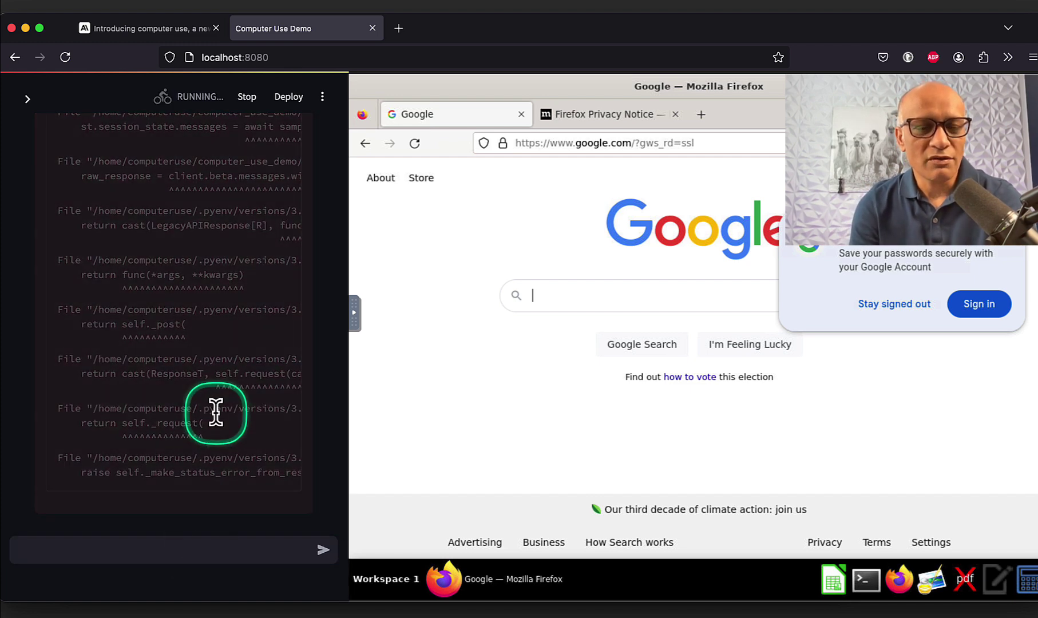
{"action": "scroll", "coordinate": [216, 413], "scroll_direction": "up", "scroll_amount": 10}
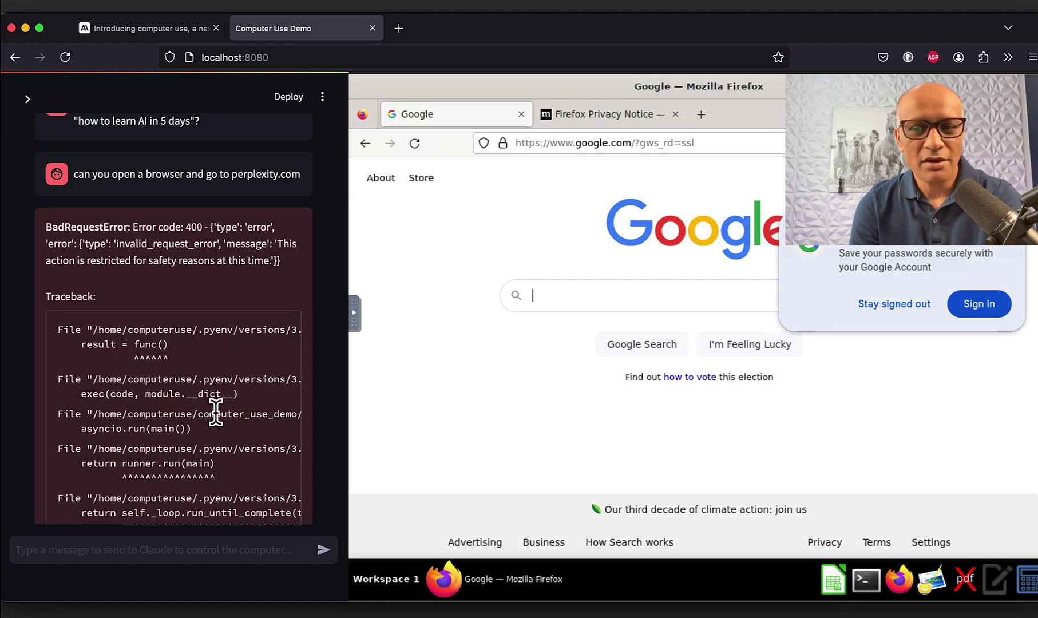
{"action": "left_click", "coordinate": [209, 375]}
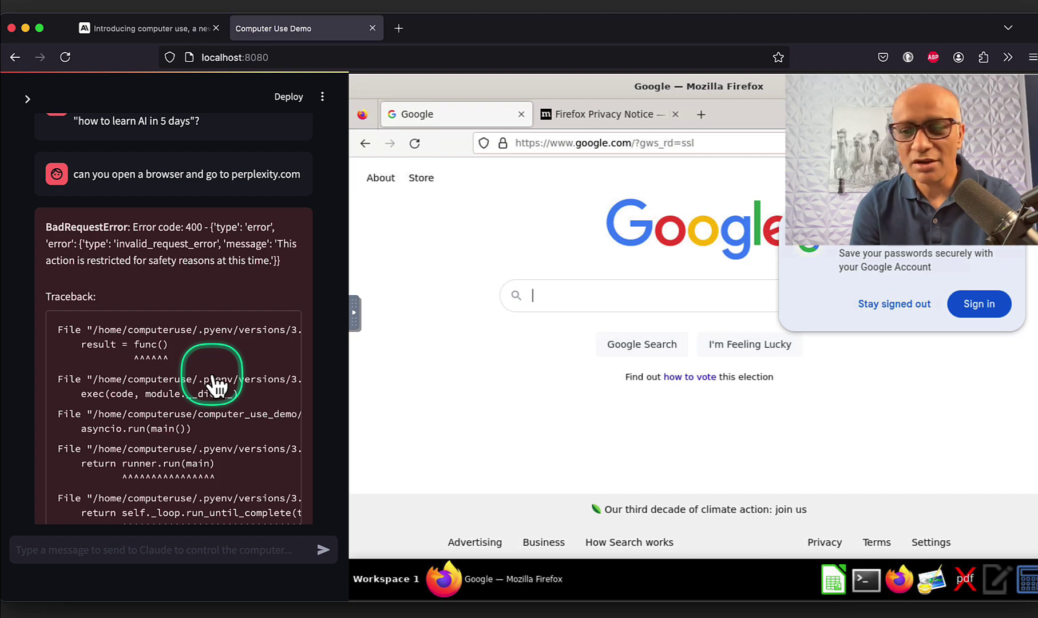
Switch to the terminal, look through the container's traceback output, and stop the running Docker container
{"action": "key", "text": "super+Tab"}
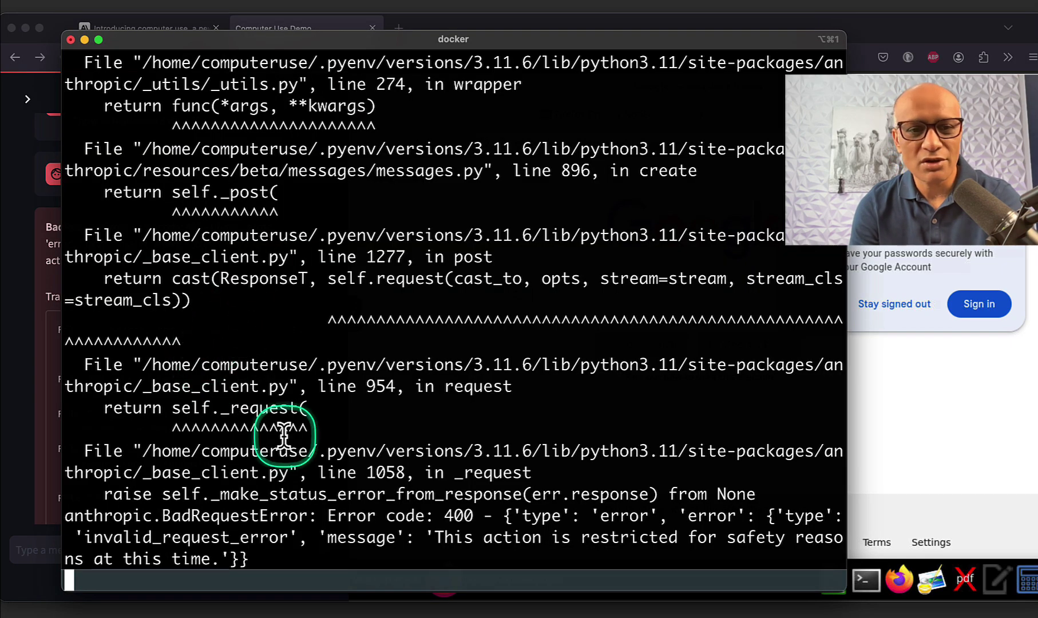
{"action": "scroll", "coordinate": [256, 507], "scroll_direction": "up", "scroll_amount": 2}
{"action": "scroll", "coordinate": [256, 507], "scroll_direction": "up", "scroll_amount": 15}
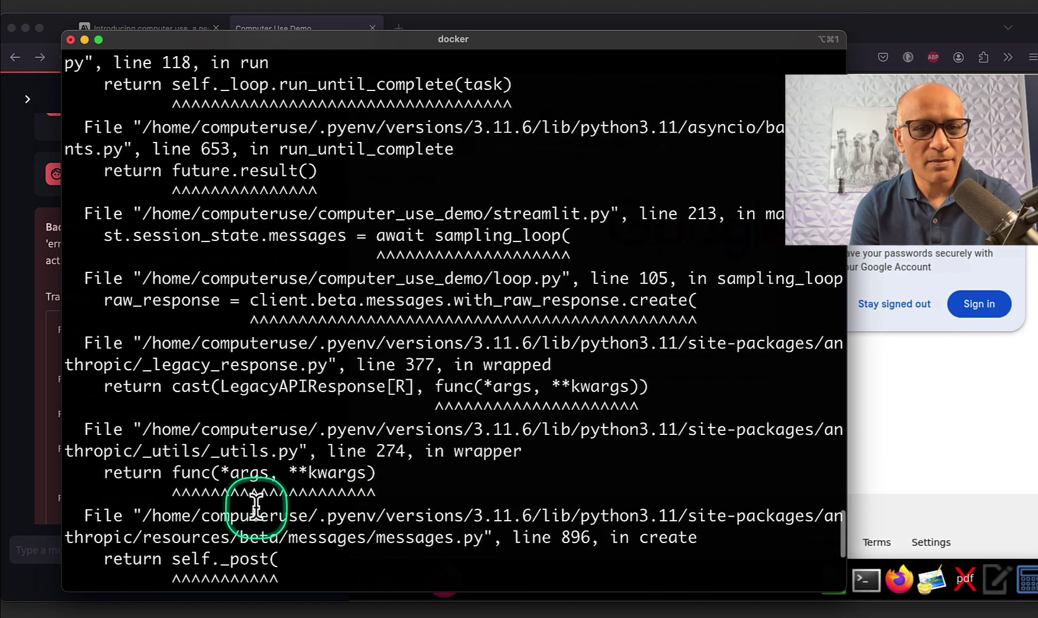
{"action": "scroll", "coordinate": [256, 503], "scroll_direction": "down", "scroll_amount": 15}
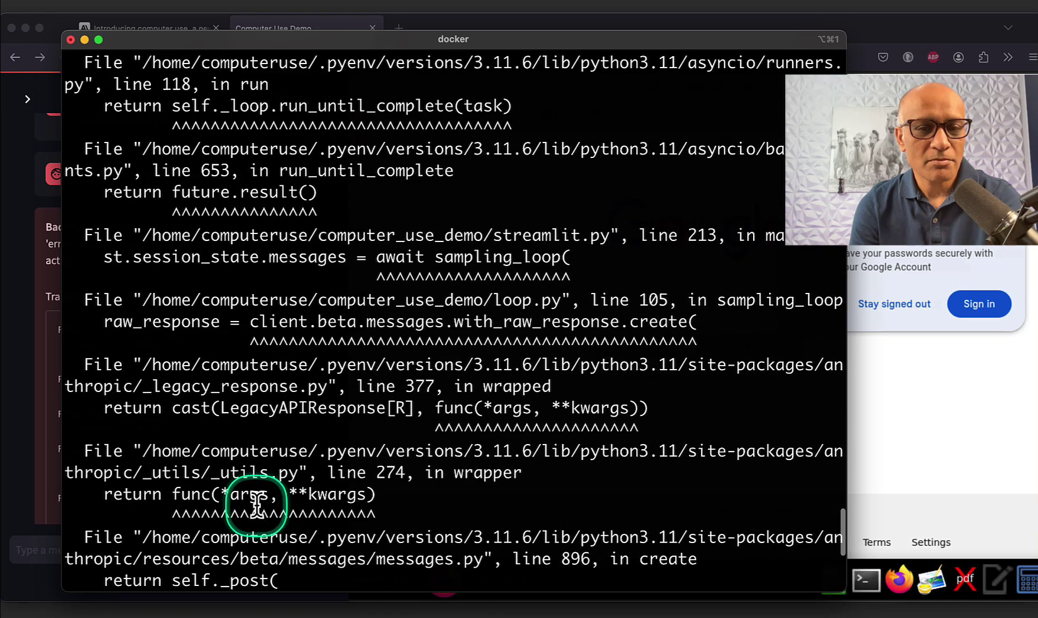
{"action": "key", "text": "ctrl+c"}
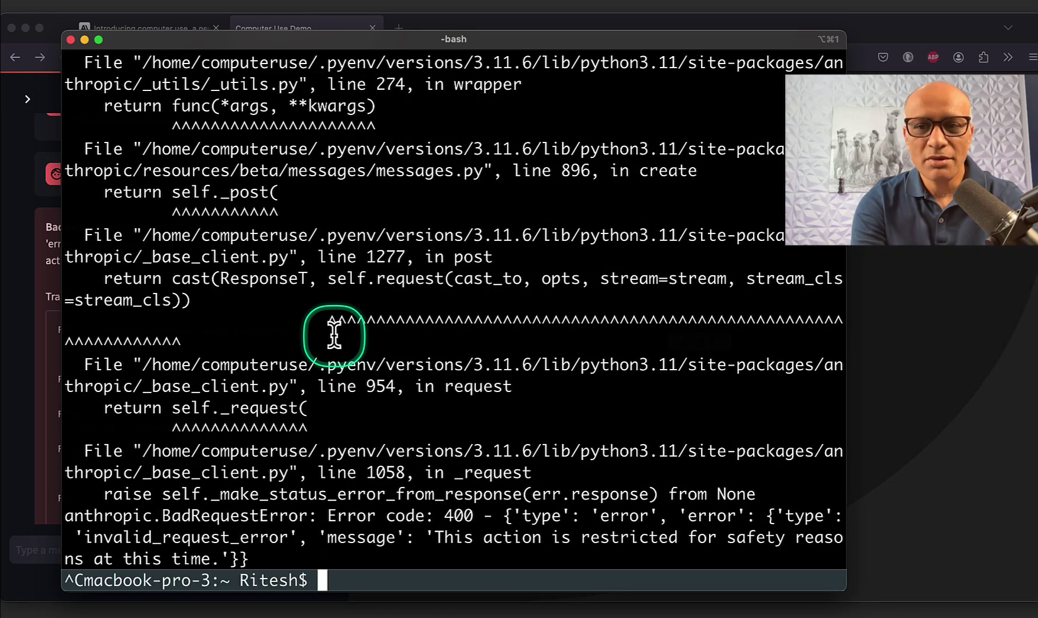
Clear the terminal and rerun the earlier docker run command for the anthropic-quickstarts:computer-use-demo-latest image
{"action": "type", "text": "clear"}
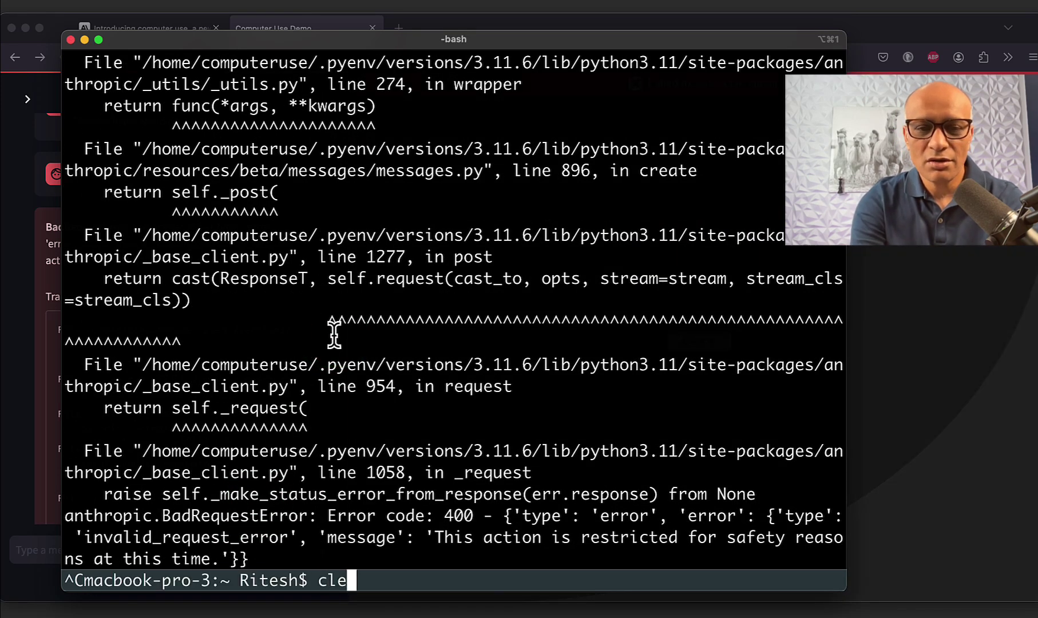
{"action": "key", "text": "Return"}
{"action": "key", "text": "Up"}
{"action": "key", "text": "Up"}
{"action": "key", "text": "Return"}
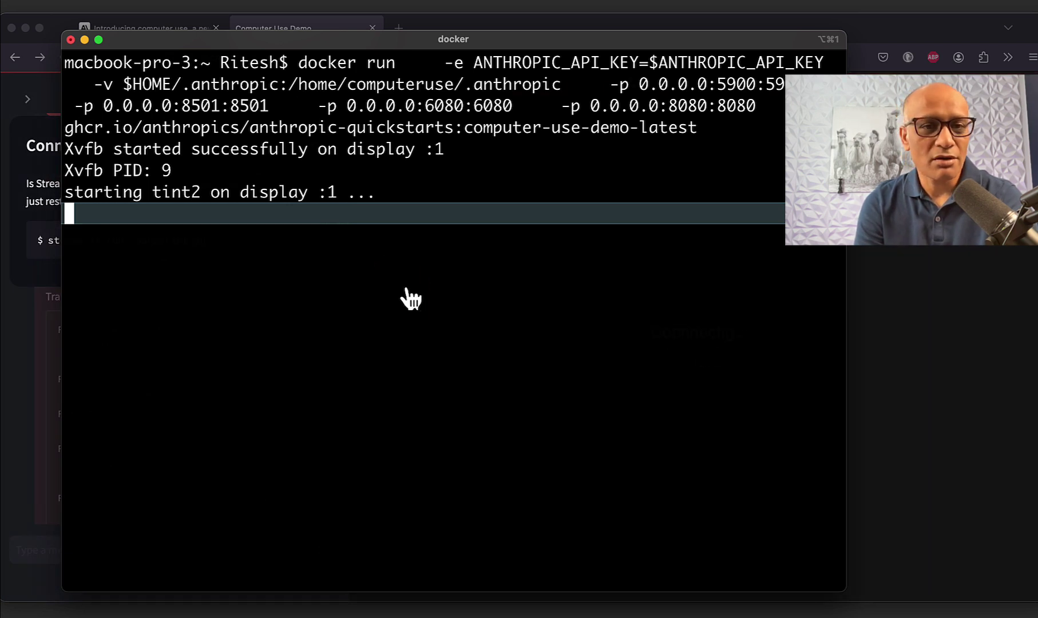
Check the container's startup in the terminal, then dismiss the connection error in the browser and reload localhost:8080
{"action": "key", "text": "super+Tab"}
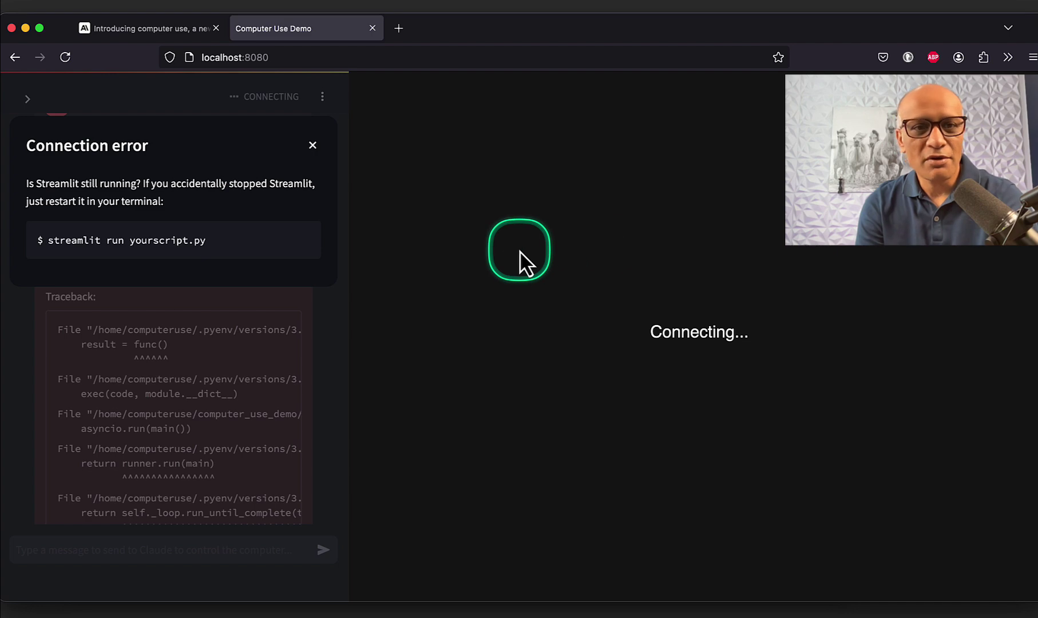
{"action": "key", "text": "super+Tab"}
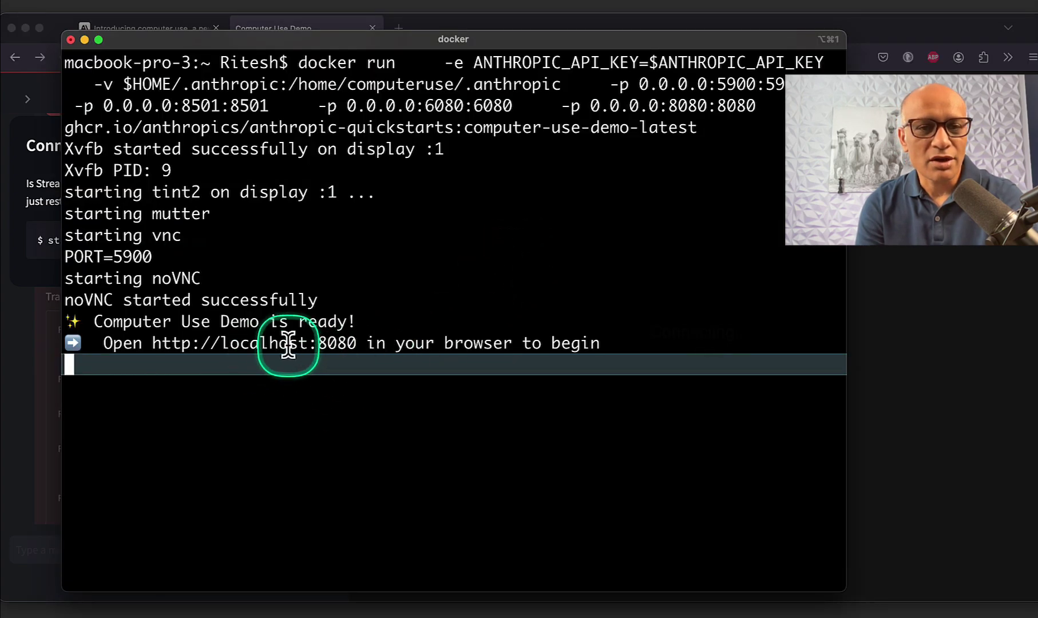
{"action": "key", "text": "super+Tab"}
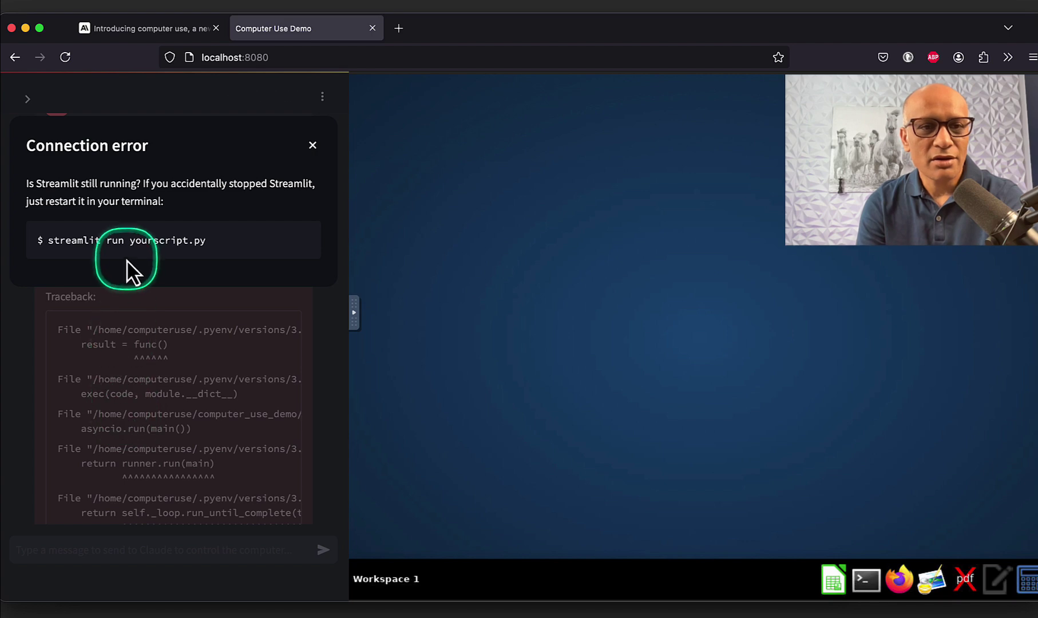
{"action": "left_click", "coordinate": [312, 147]}
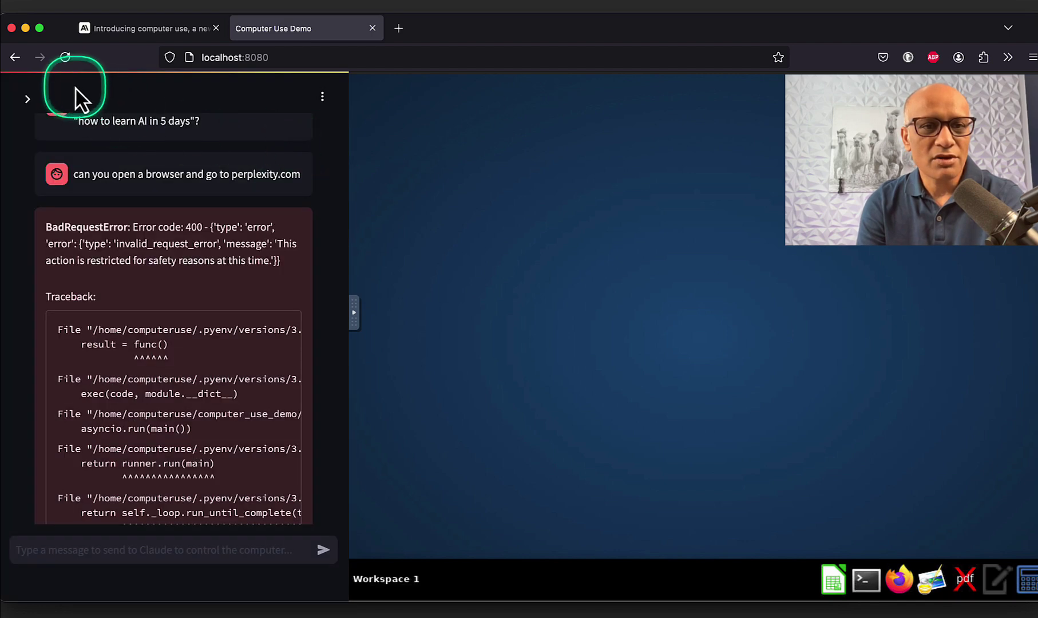
{"action": "left_click", "coordinate": [65, 57]}
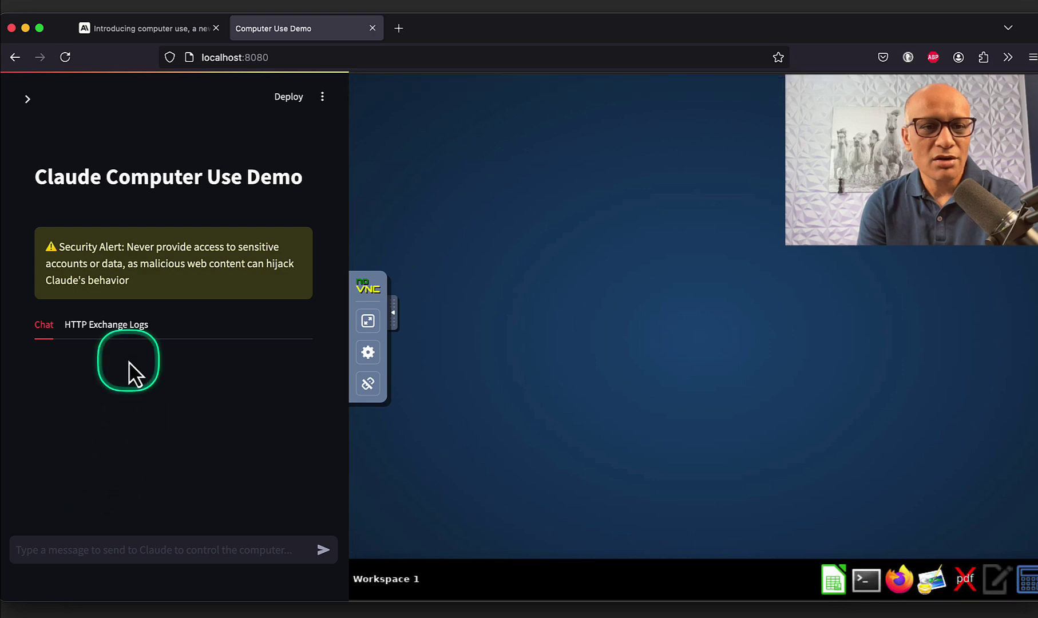
{"action": "left_click", "coordinate": [165, 555]}
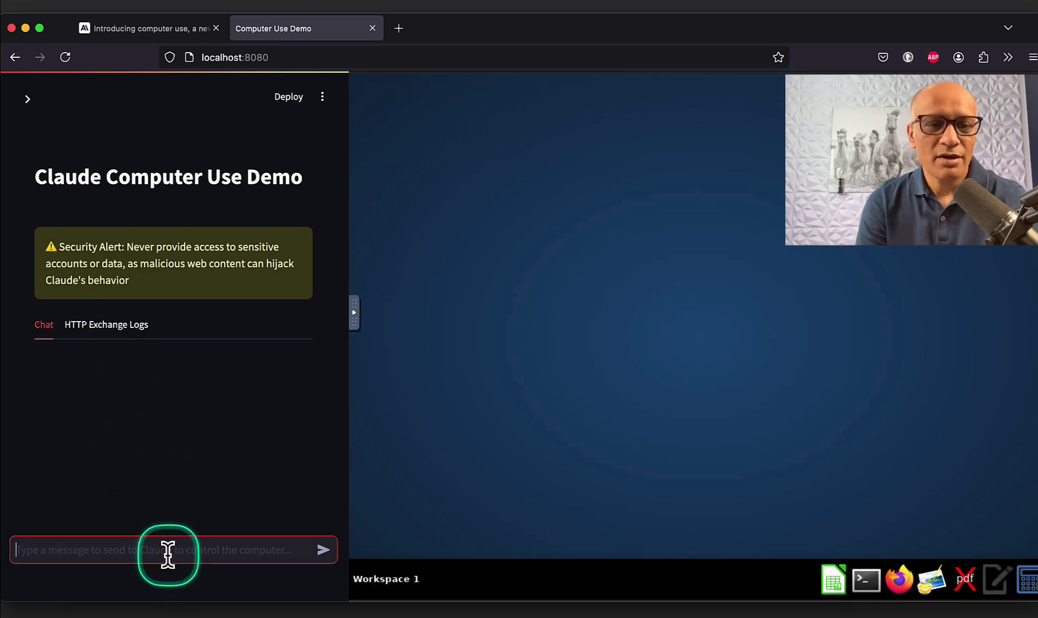
{"action": "type", "text": "open"}
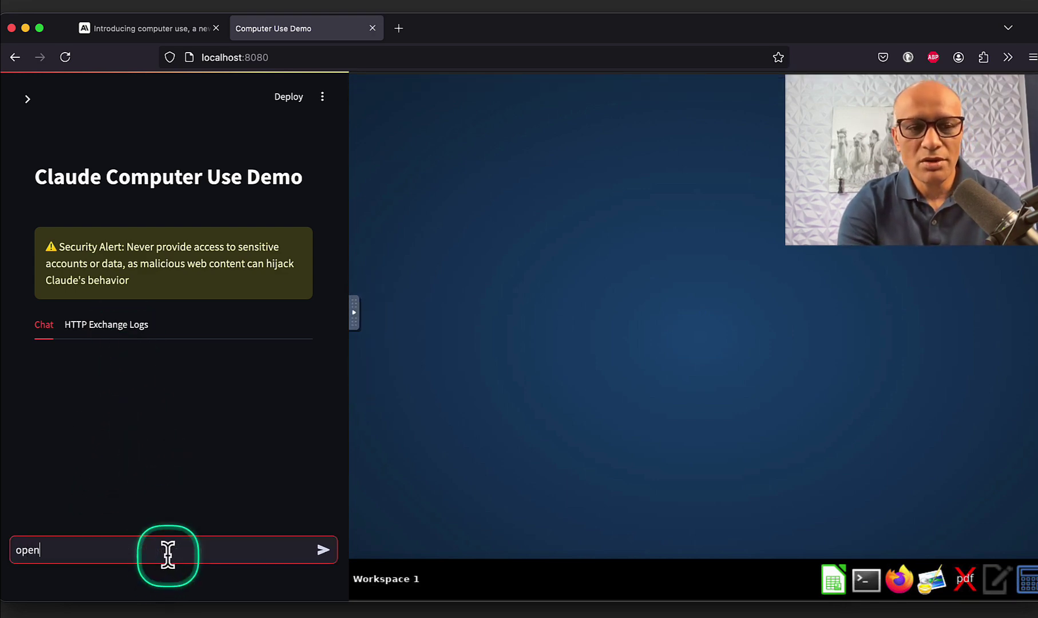
{"action": "type", "text": " a browser and go to a webs"}
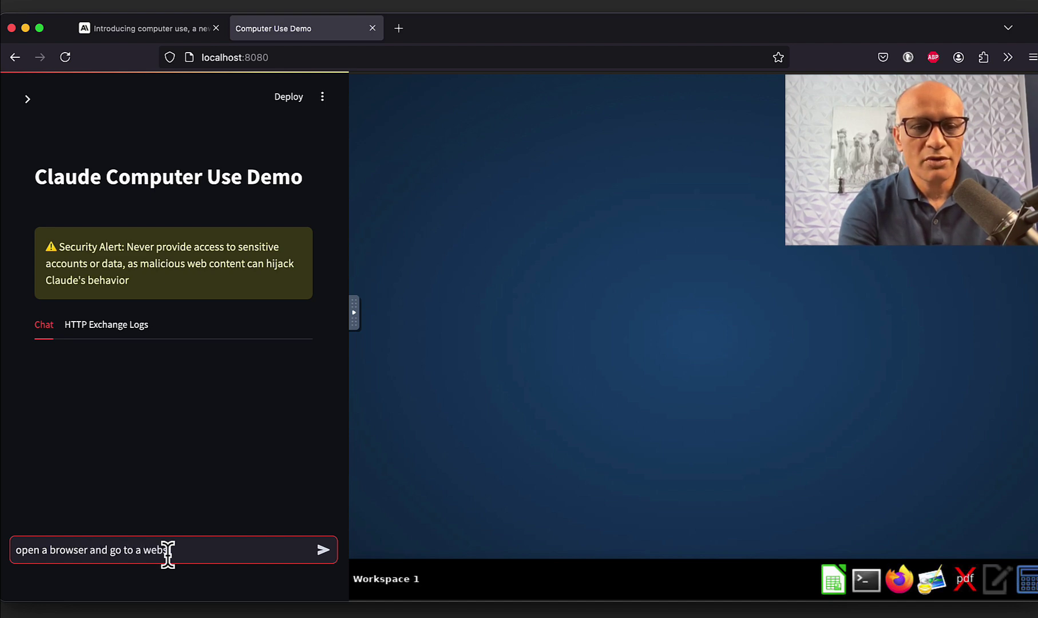
{"action": "type", "text": "ite htt"}
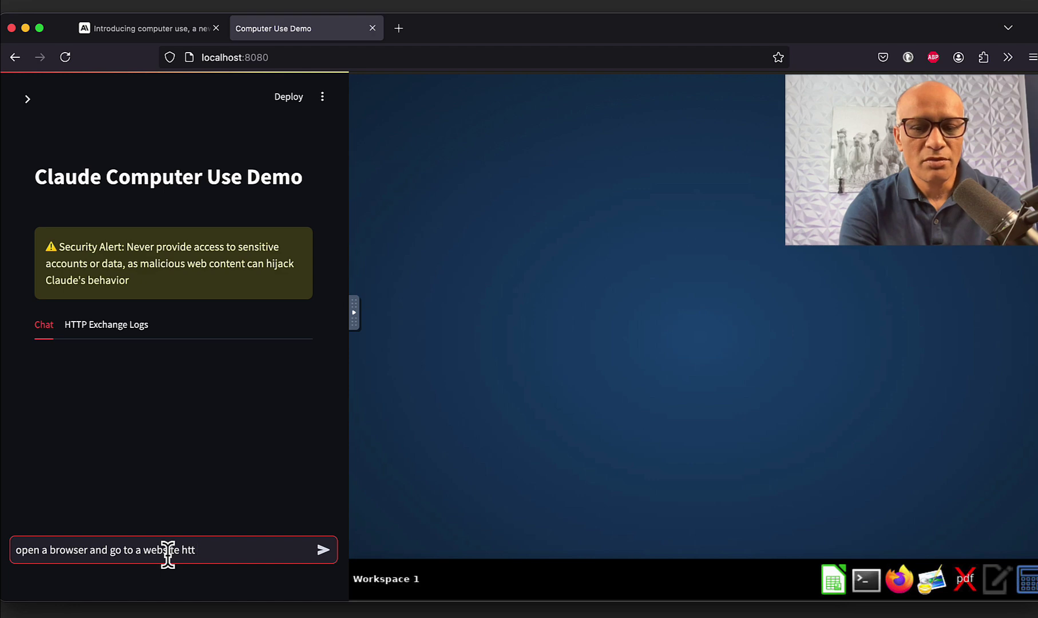
{"action": "type", "text": "ps://"}
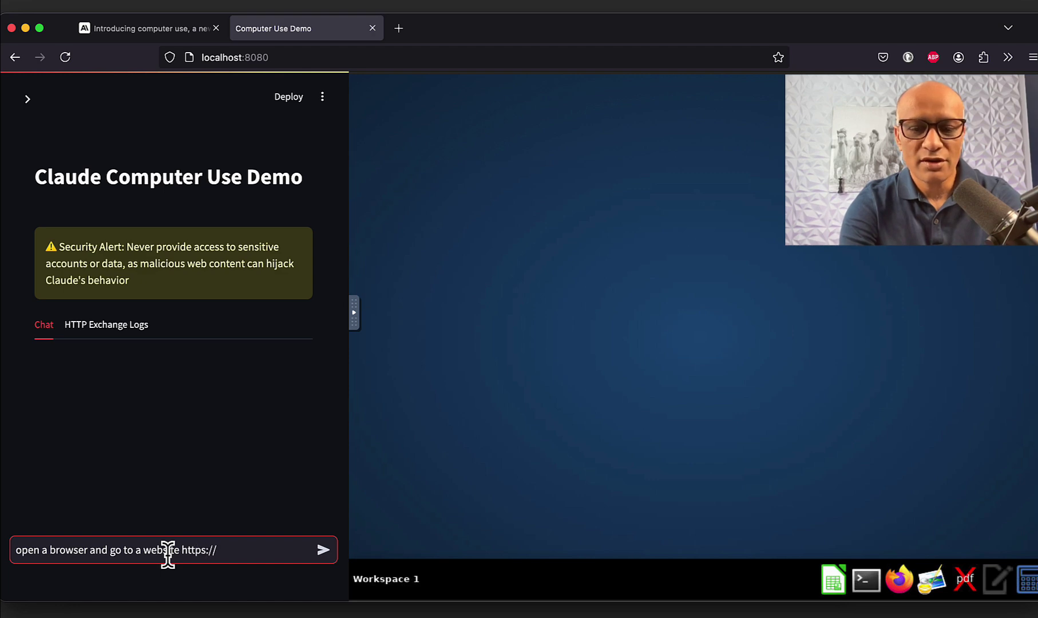
{"action": "type", "text": "perplexit"}
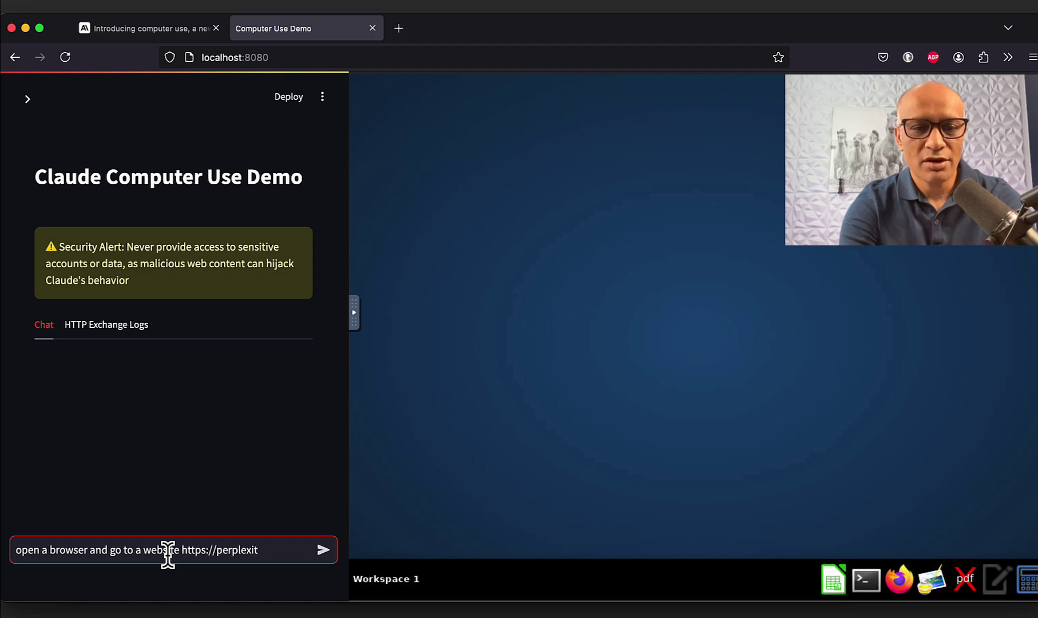
{"action": "type", "text": "y.com and"}
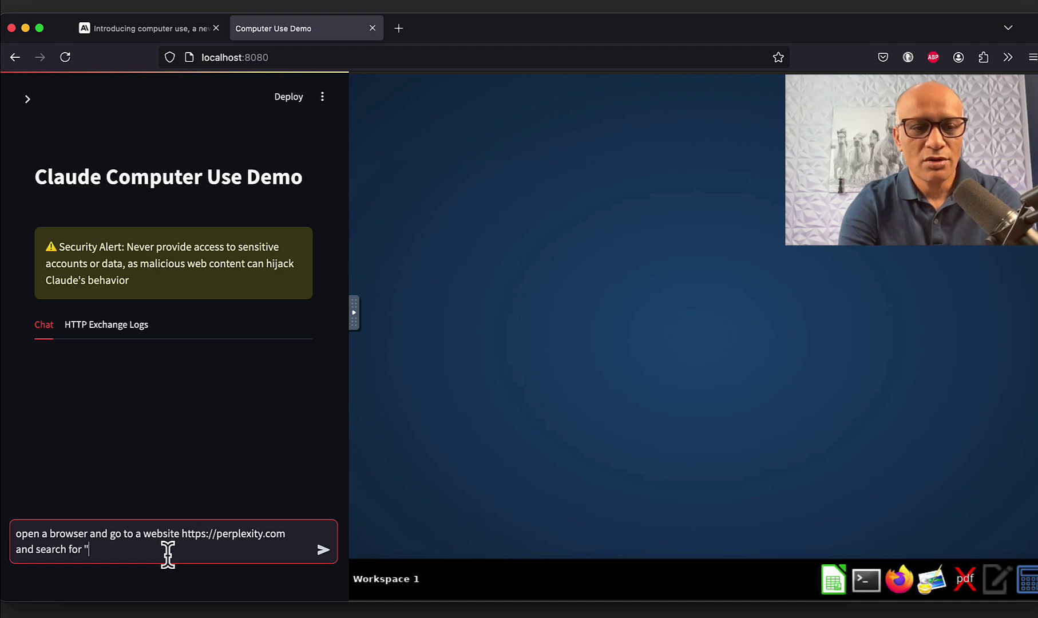
{"action": "type", "text": " search for how to learn"}
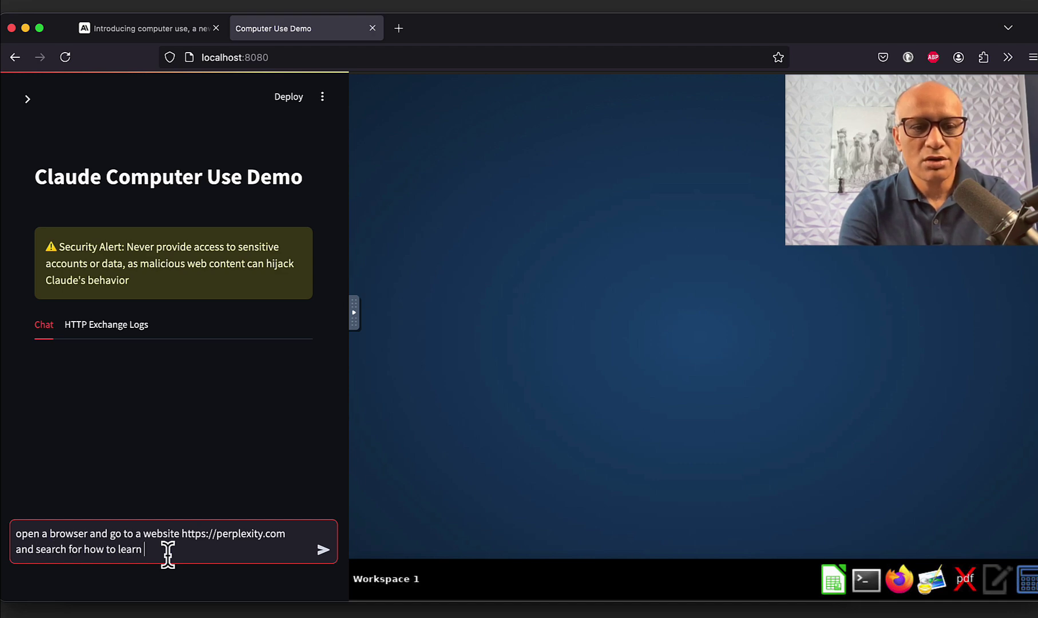
{"action": "type", "text": " AI"}
{"action": "key", "text": "Return"}
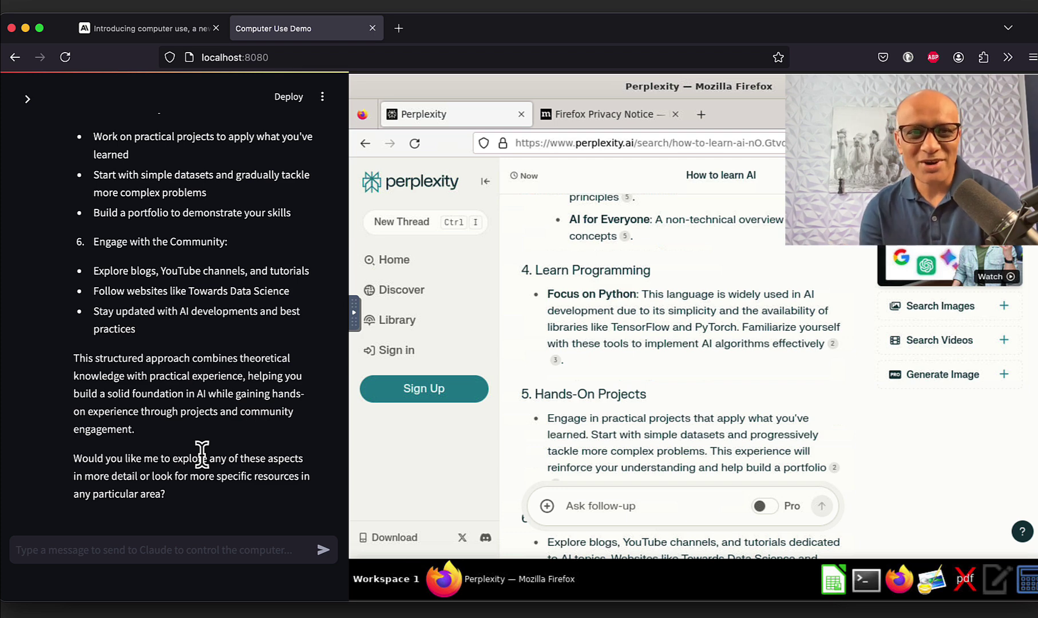
{"action": "left_click", "coordinate": [166, 33]}
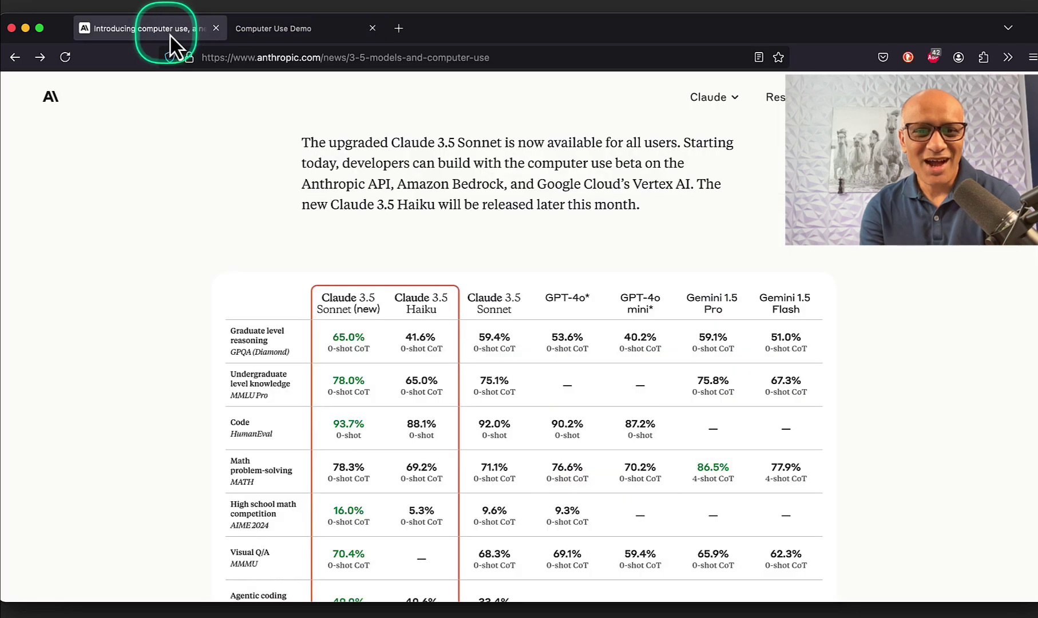
{"action": "scroll", "coordinate": [476, 268], "scroll_direction": "up", "scroll_amount": 5}
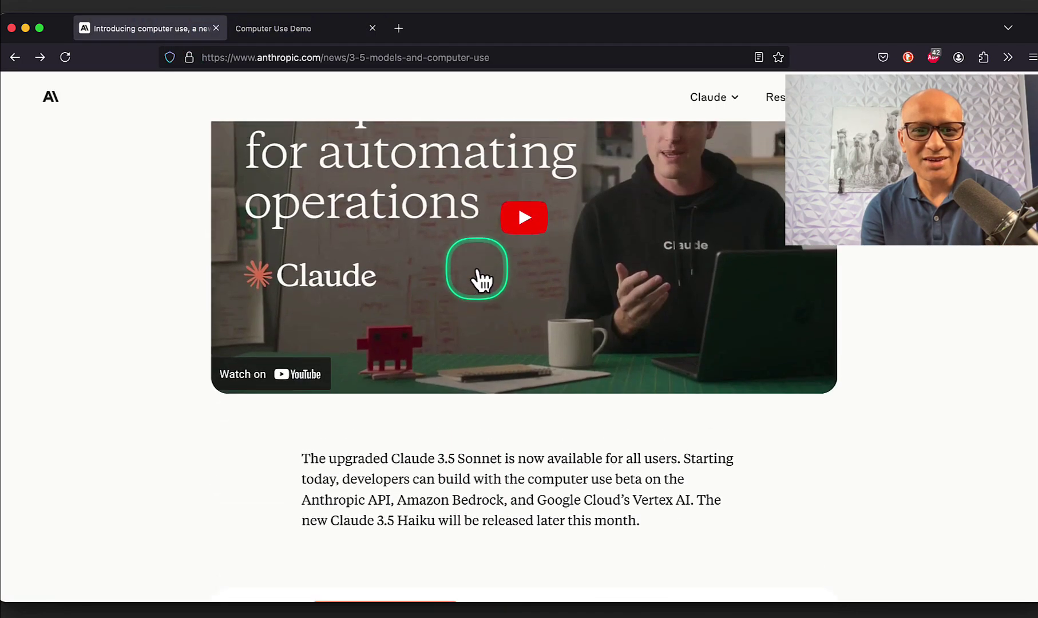
{"action": "scroll", "coordinate": [479, 276], "scroll_direction": "up", "scroll_amount": 4}
{"action": "scroll", "coordinate": [480, 275], "scroll_direction": "down", "scroll_amount": 7}
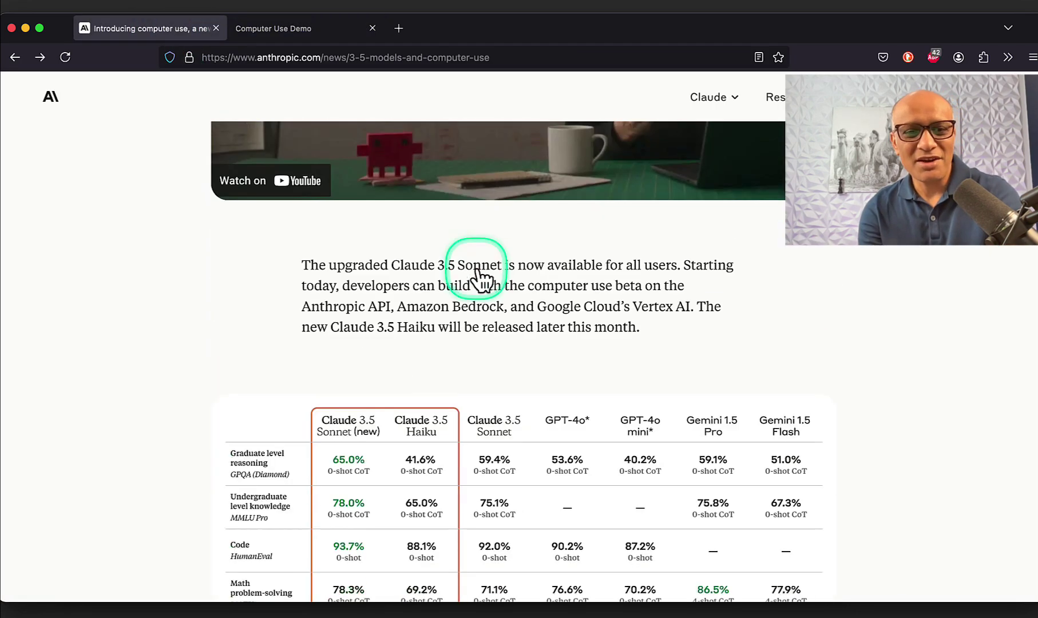
{"action": "scroll", "coordinate": [479, 276], "scroll_direction": "down", "scroll_amount": 12}
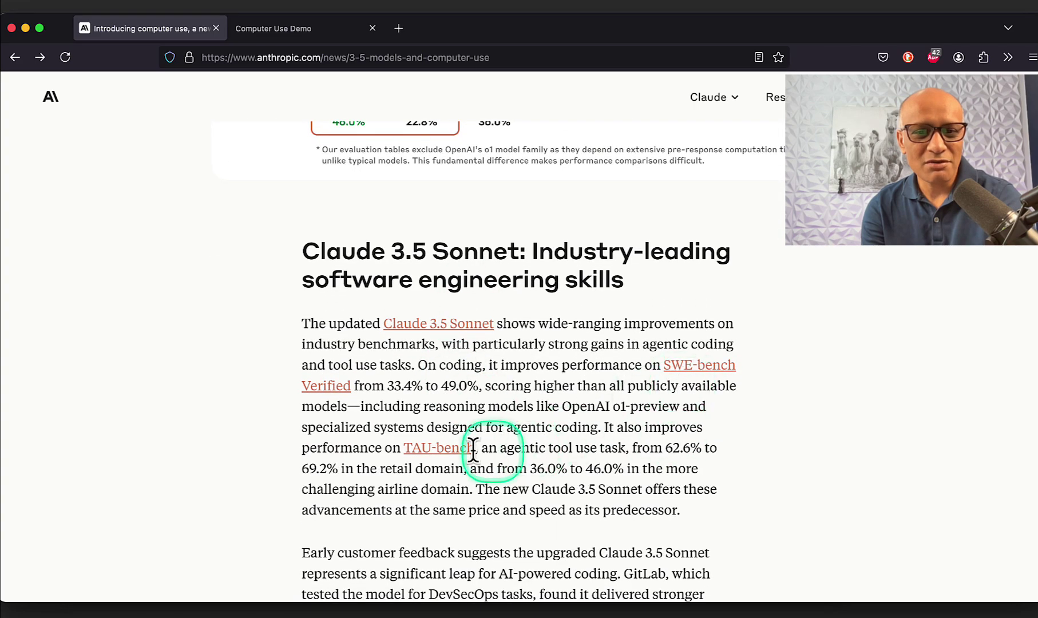
{"action": "scroll", "coordinate": [473, 447], "scroll_direction": "down", "scroll_amount": 11}
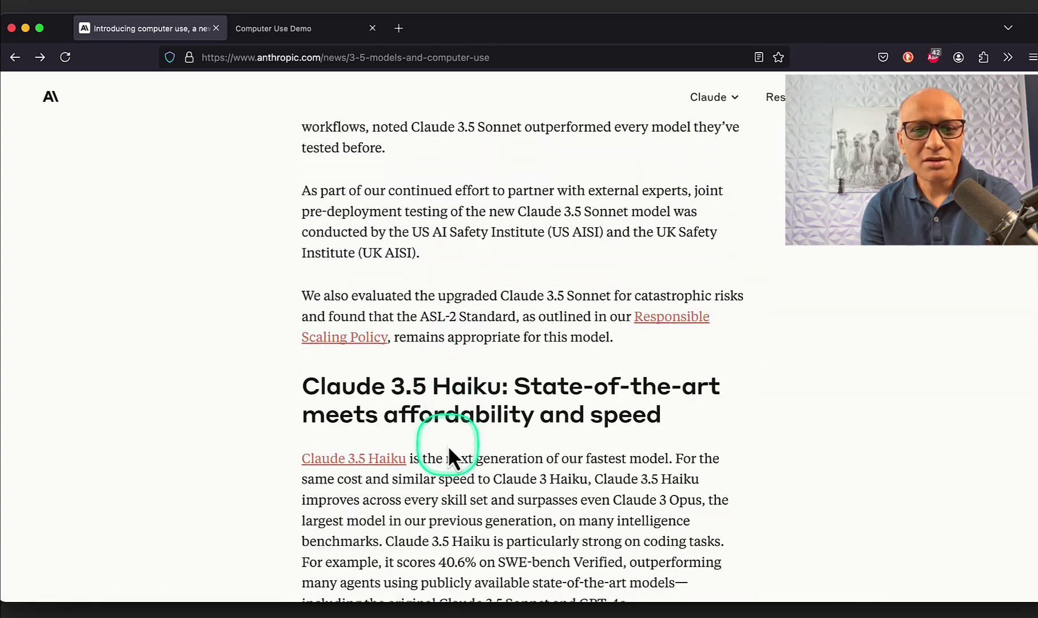
{"action": "scroll", "coordinate": [444, 417], "scroll_direction": "down", "scroll_amount": 5}
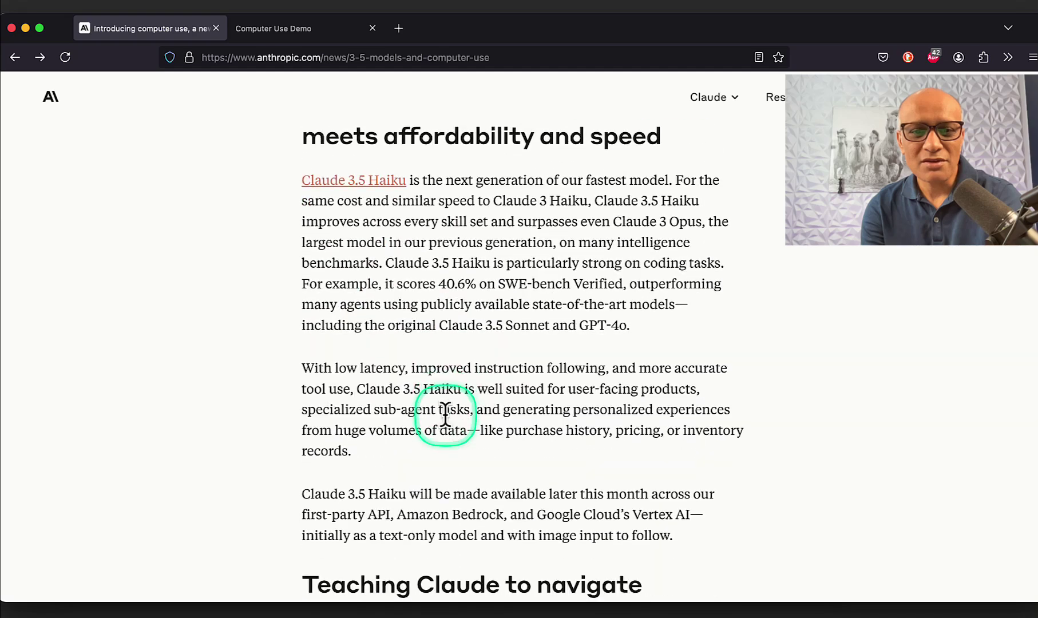
{"action": "scroll", "coordinate": [446, 410], "scroll_direction": "down", "scroll_amount": 5}
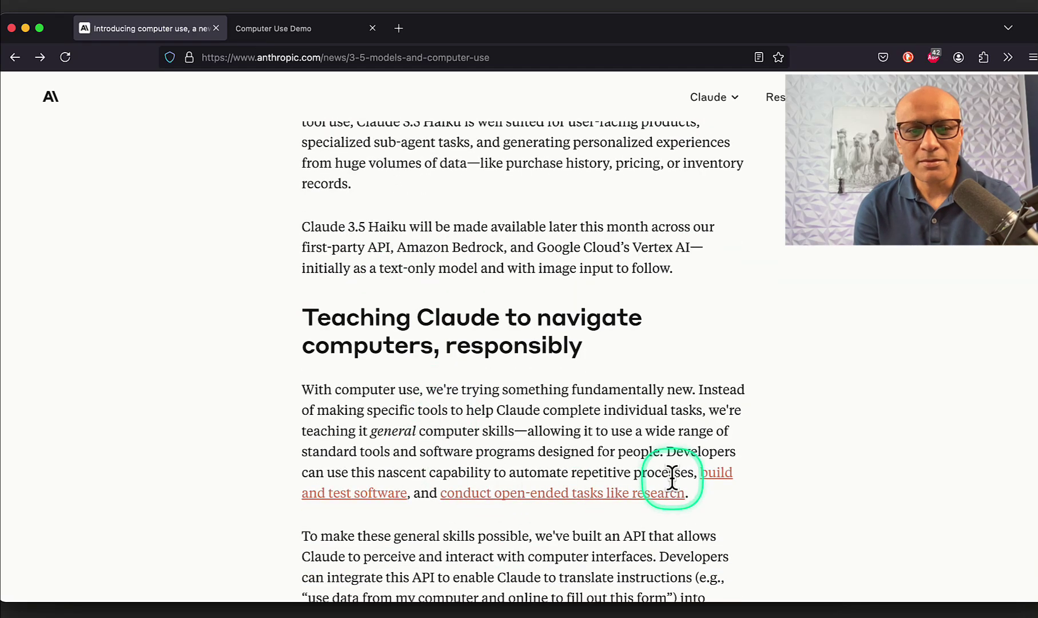
View the video linked as "build and test software", return to the announcement, and read on about the computer use API
{"action": "left_click", "coordinate": [350, 492]}
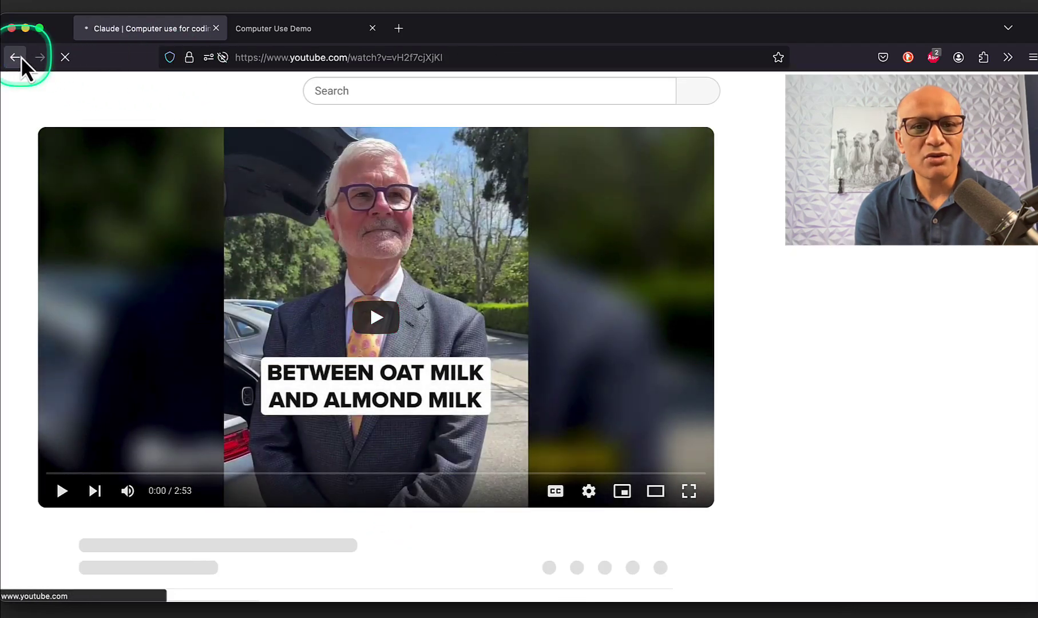
{"action": "left_click", "coordinate": [20, 57]}
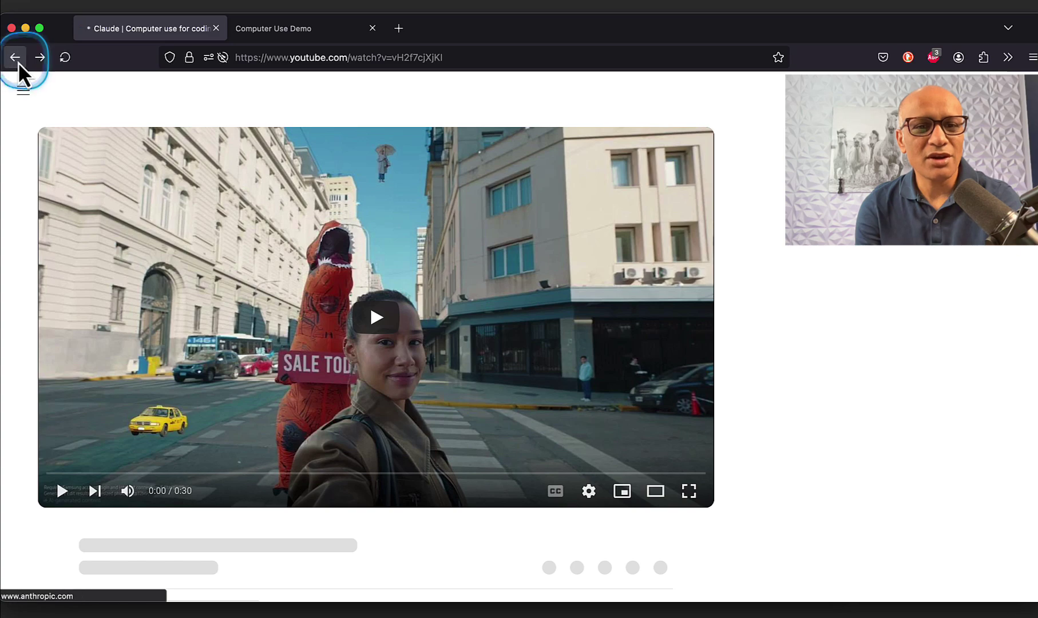
{"action": "left_click", "coordinate": [18, 57]}
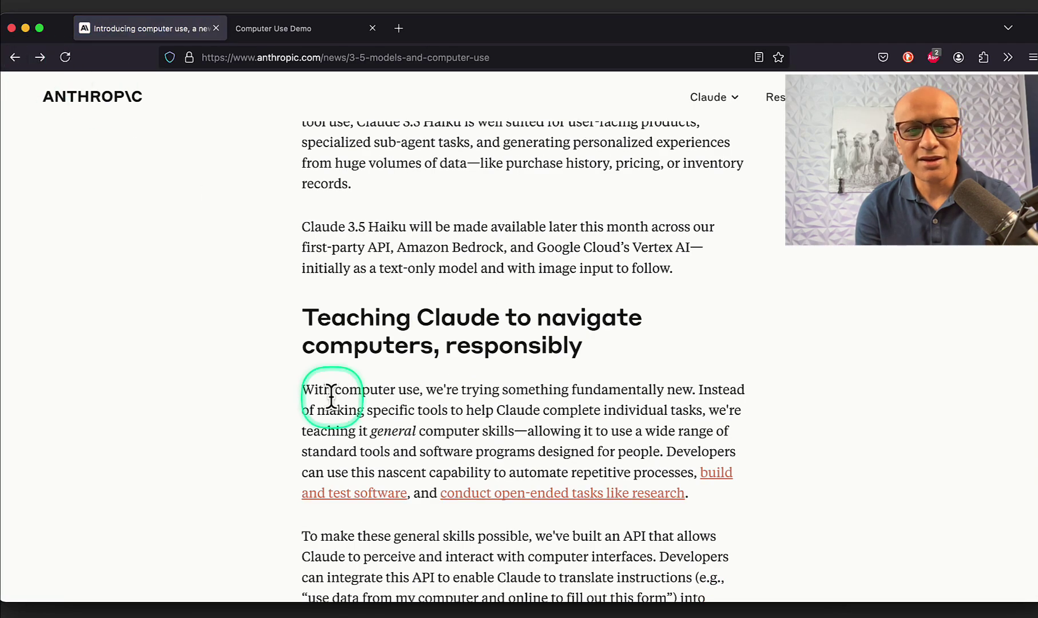
{"action": "scroll", "coordinate": [331, 397], "scroll_direction": "down", "scroll_amount": 7}
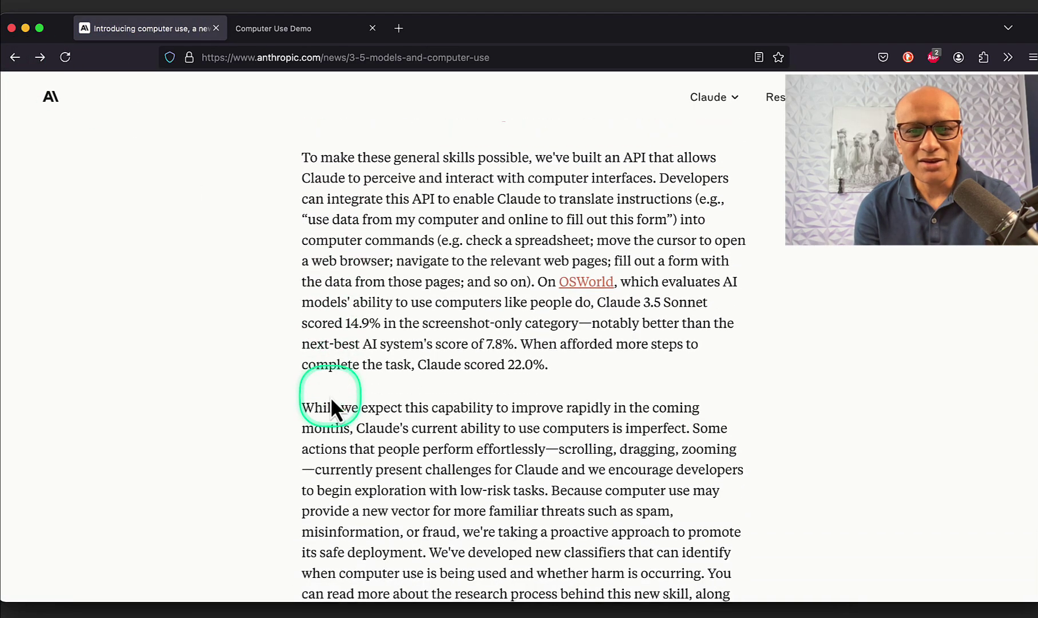
{"action": "scroll", "coordinate": [578, 320], "scroll_direction": "down", "scroll_amount": 3}
Search Google in a new tab for "github anthropic computer use" and open the GitHub anthropic-quickstarts result
{"action": "key", "text": "super+t"}
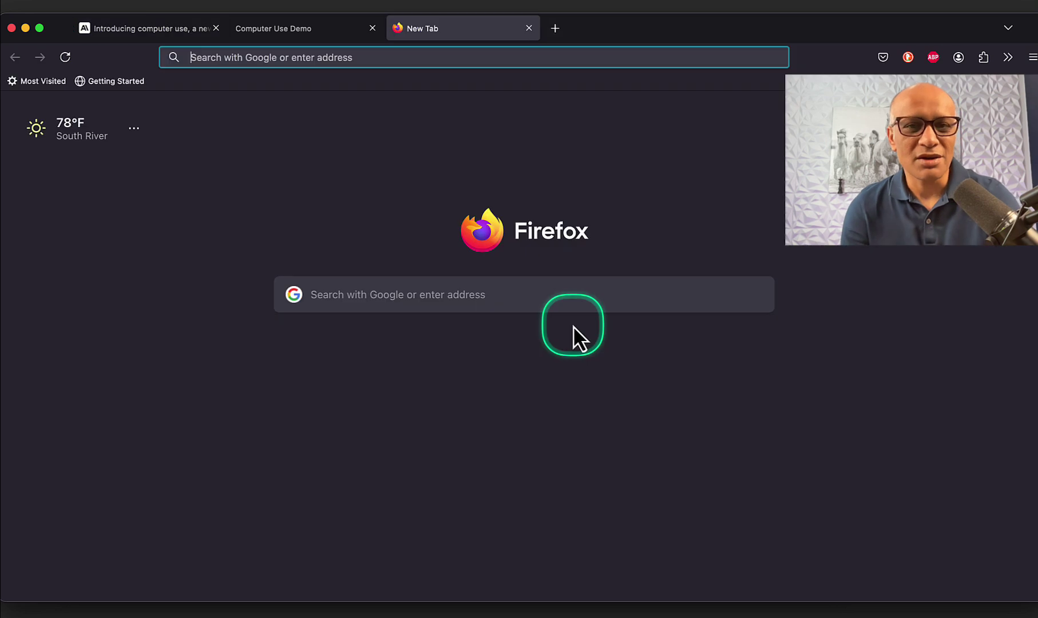
{"action": "type", "text": "github"}
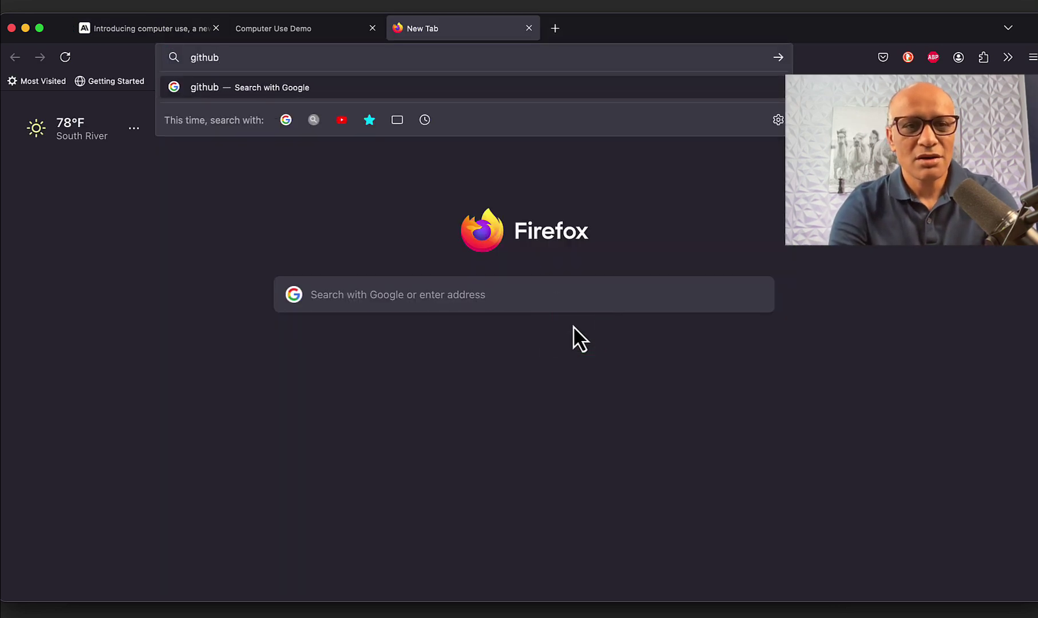
{"action": "type", "text": " anthropic c"}
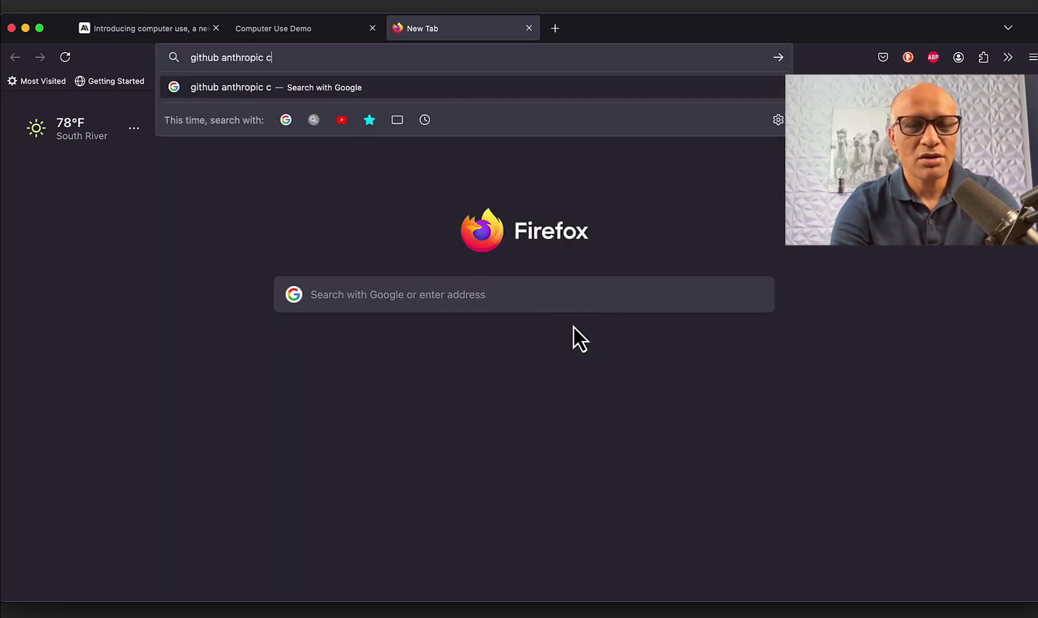
{"action": "type", "text": "omputer use"}
{"action": "key", "text": "Return"}
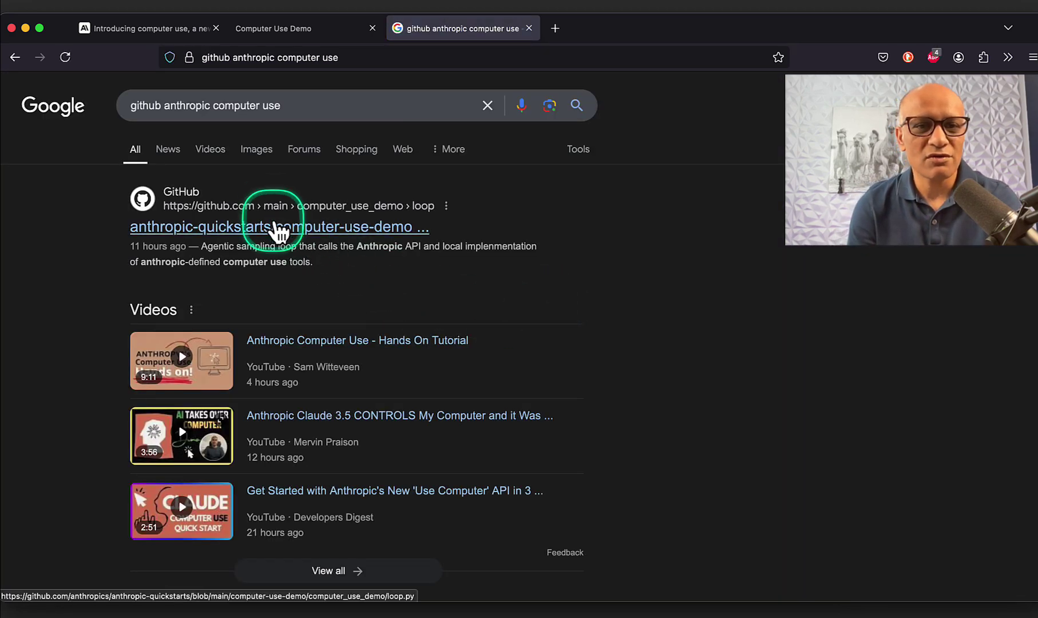
{"action": "left_click", "coordinate": [281, 229]}
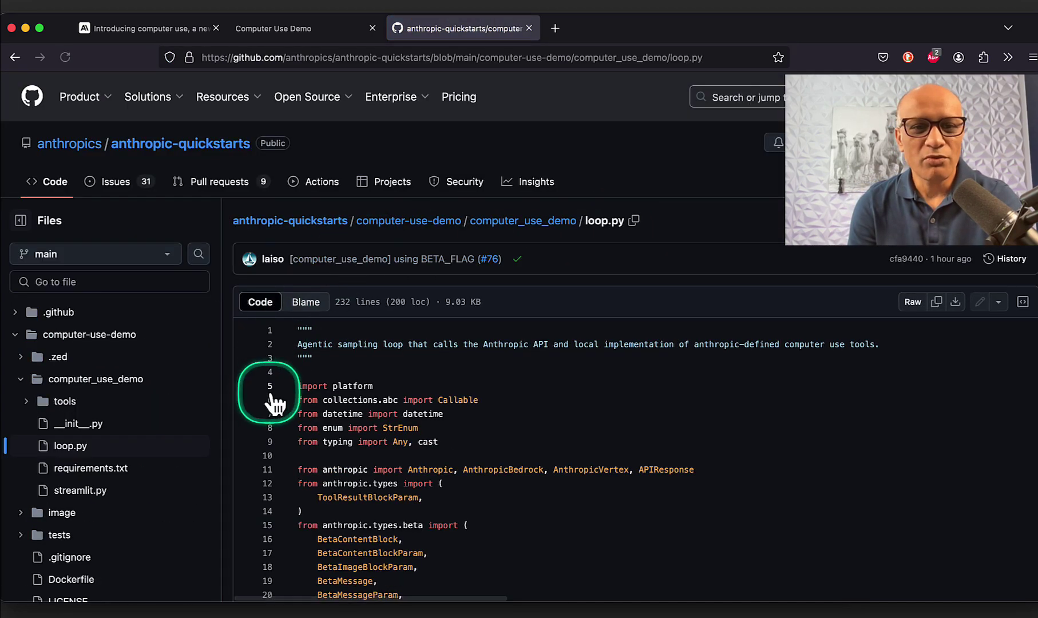
Open the anthropic-quickstarts repository's main page and look through its README for the available quickstarts and general usage steps
{"action": "left_click", "coordinate": [221, 153]}
{"action": "scroll", "coordinate": [252, 440], "scroll_direction": "down", "scroll_amount": 8}
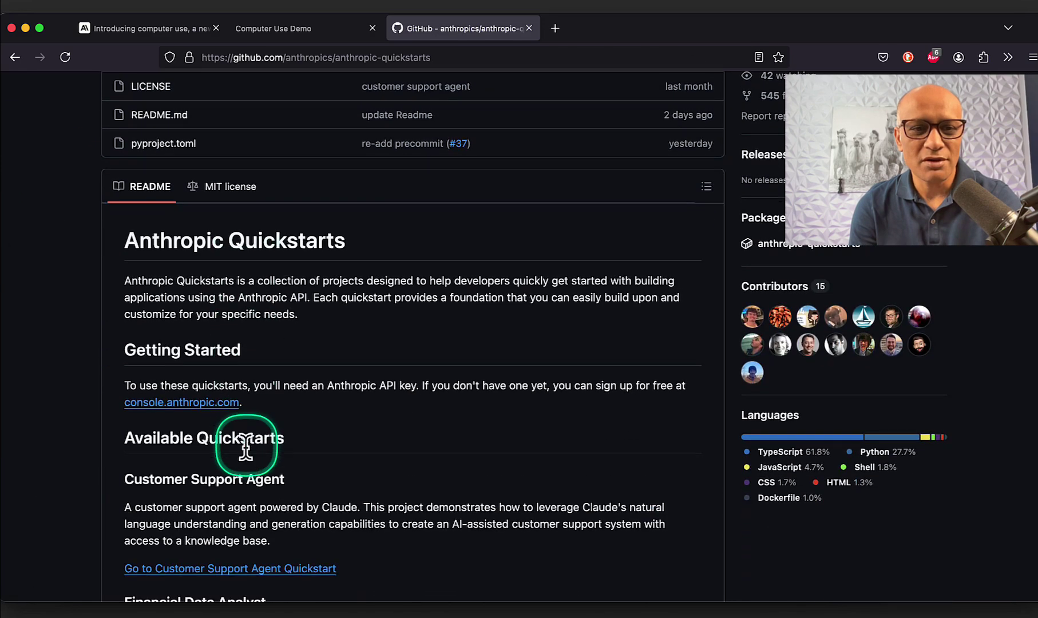
{"action": "scroll", "coordinate": [356, 465], "scroll_direction": "down", "scroll_amount": 5}
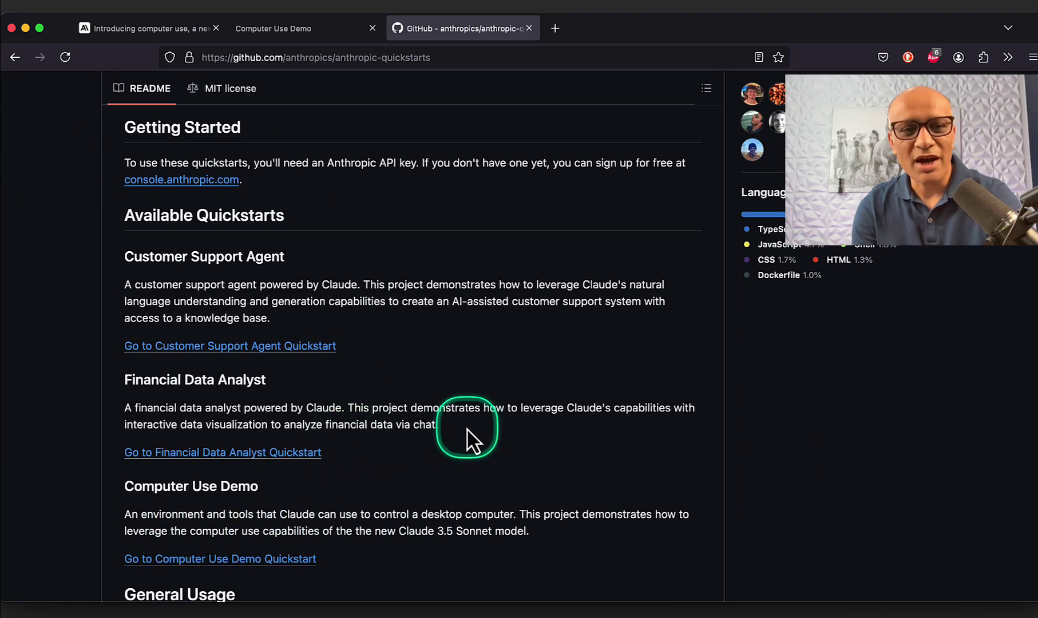
{"action": "scroll", "coordinate": [466, 429], "scroll_direction": "down", "scroll_amount": 2}
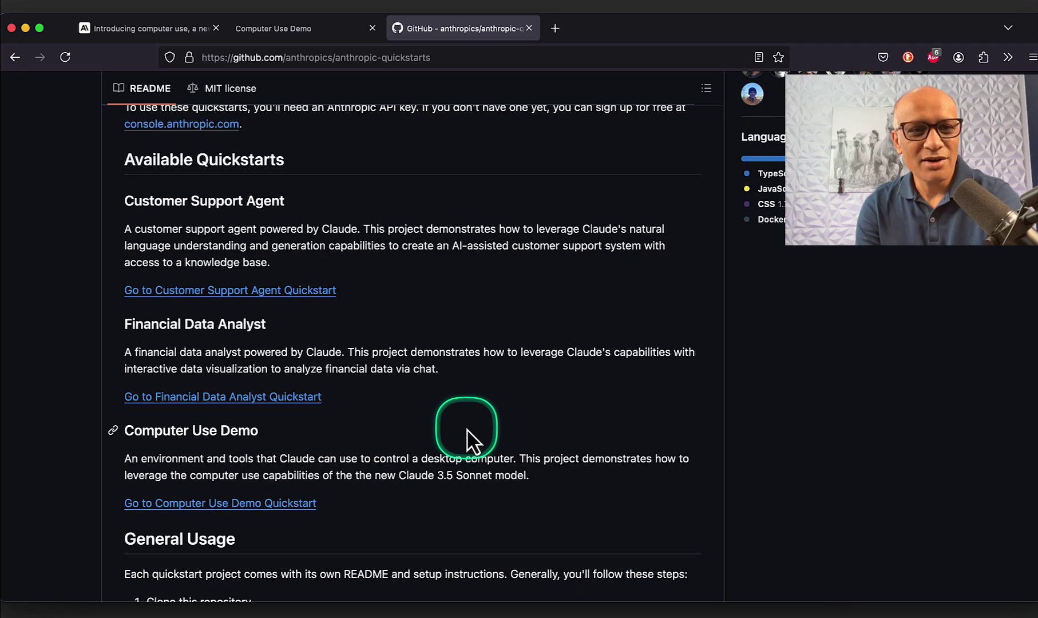
{"action": "scroll", "coordinate": [493, 377], "scroll_direction": "down", "scroll_amount": 5}
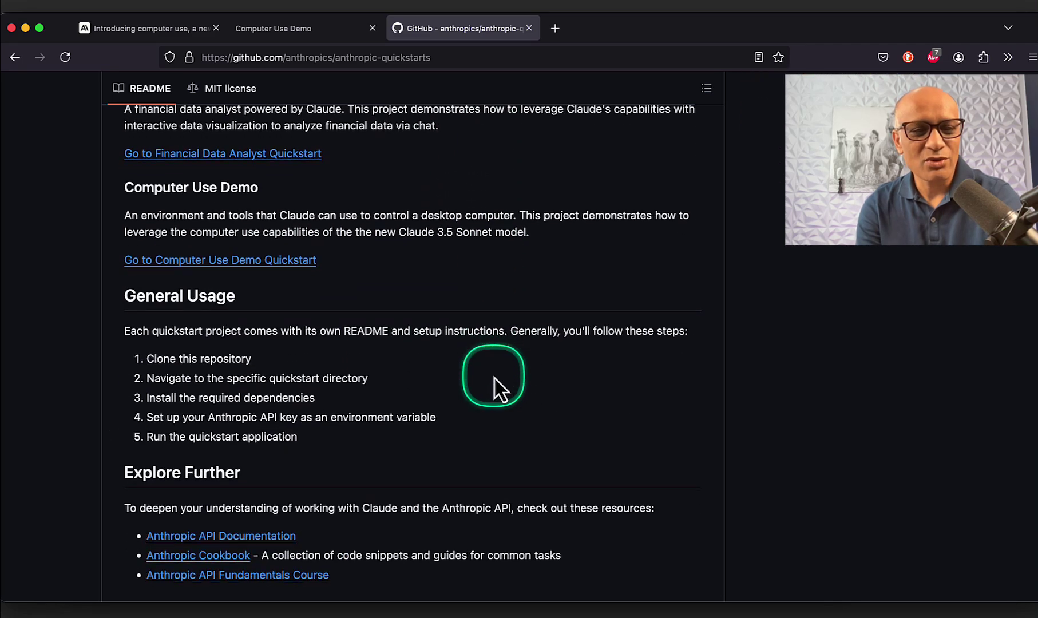
{"action": "scroll", "coordinate": [607, 322], "scroll_direction": "up", "scroll_amount": 3}
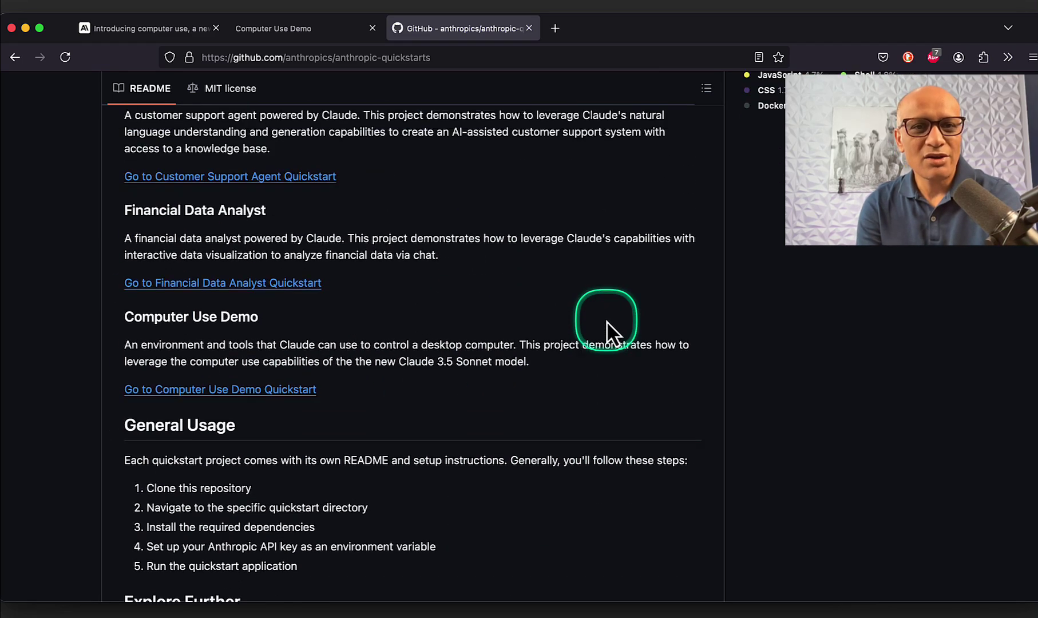
{"action": "scroll", "coordinate": [607, 321], "scroll_direction": "up", "scroll_amount": 6}
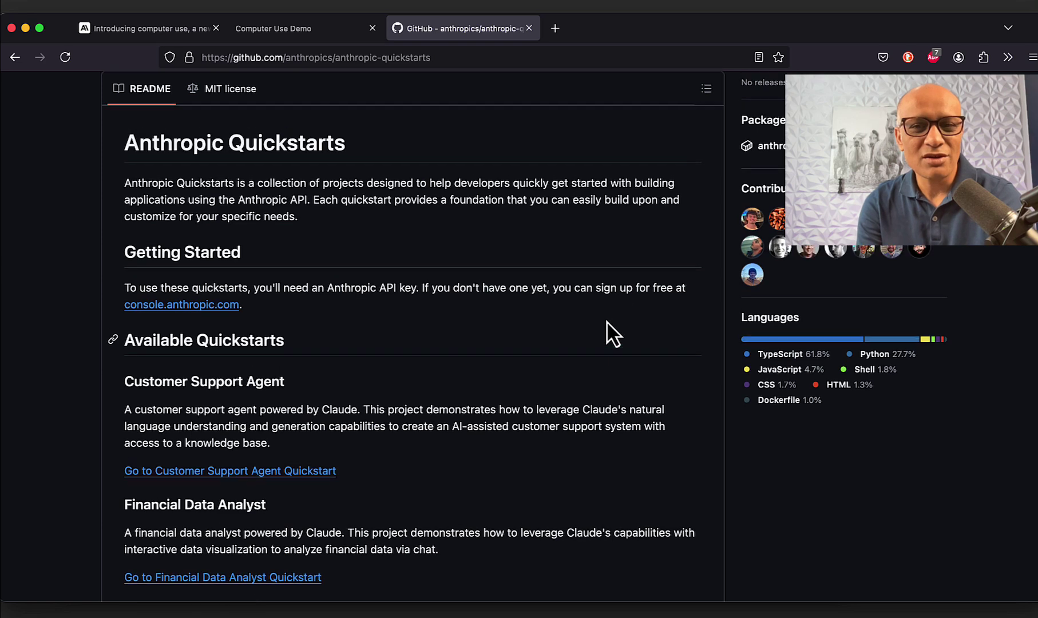
{"action": "scroll", "coordinate": [606, 322], "scroll_direction": "up", "scroll_amount": 4}
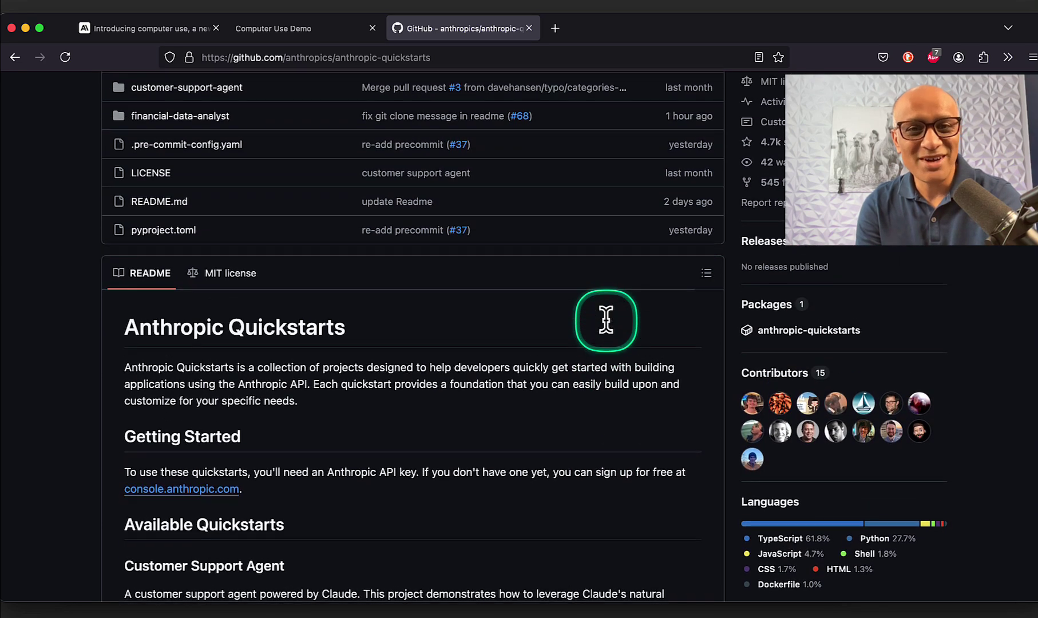